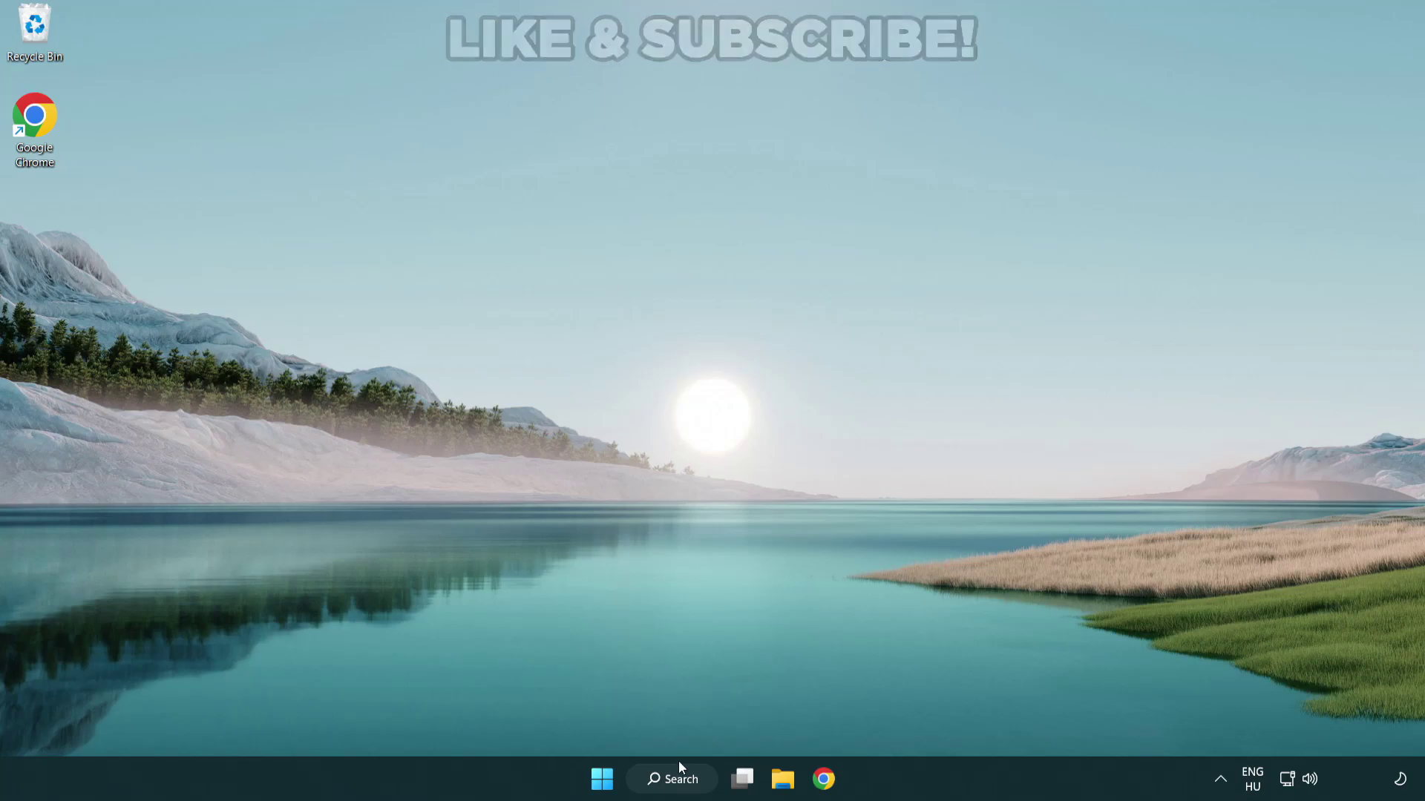
# - Search Windows for 'device manager' so Device Manager (Control panel) is the best match
pyautogui.click(681, 785)
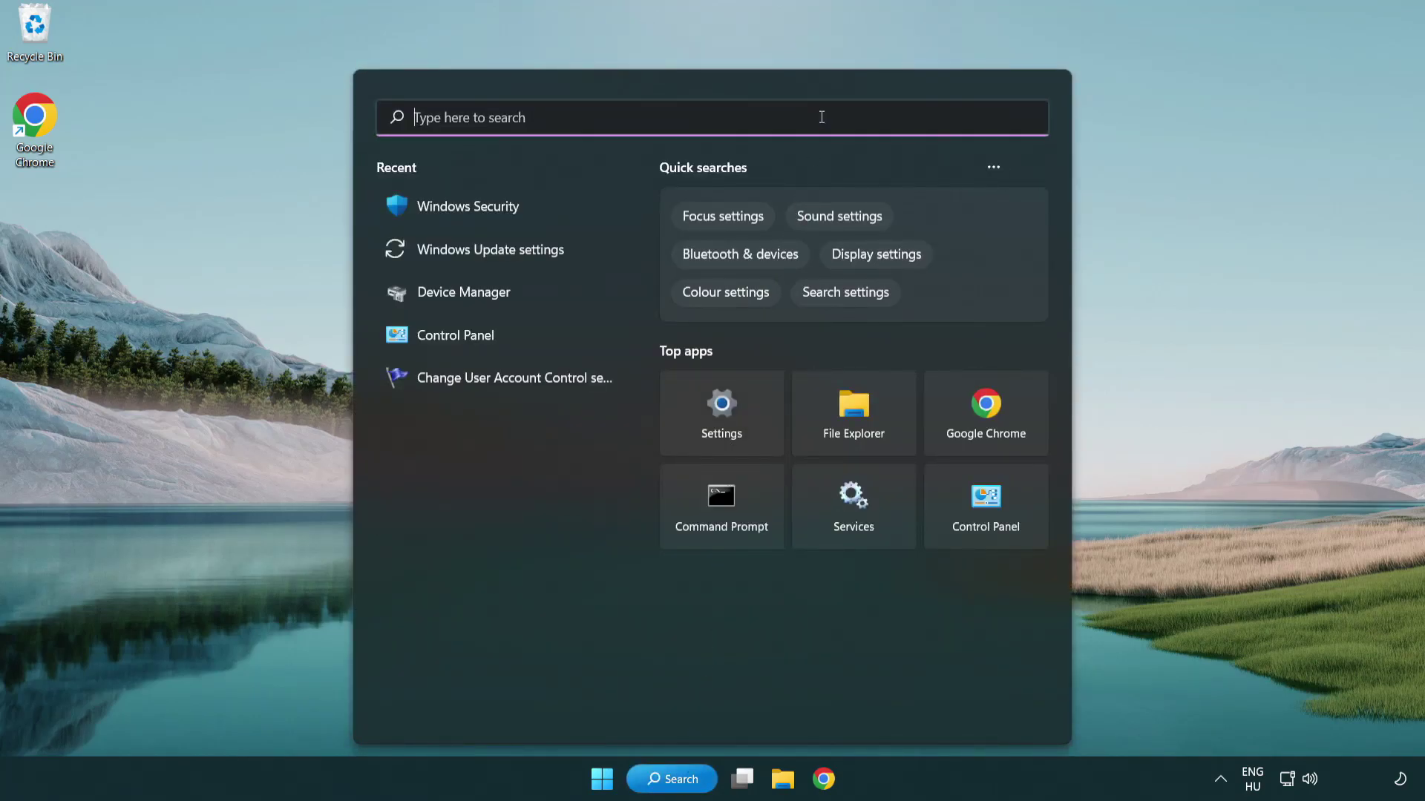
pyautogui.write('device m')
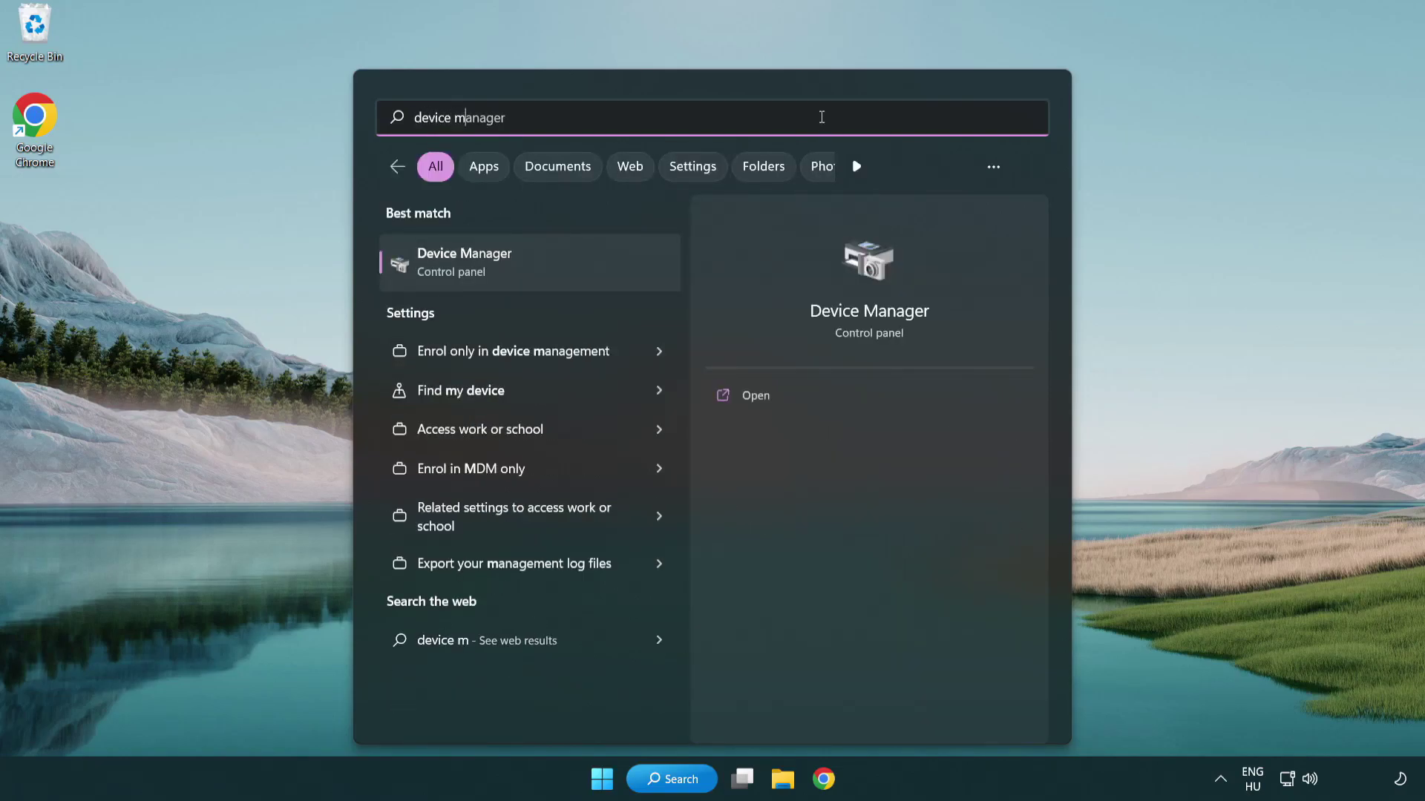
pyautogui.write('anager')
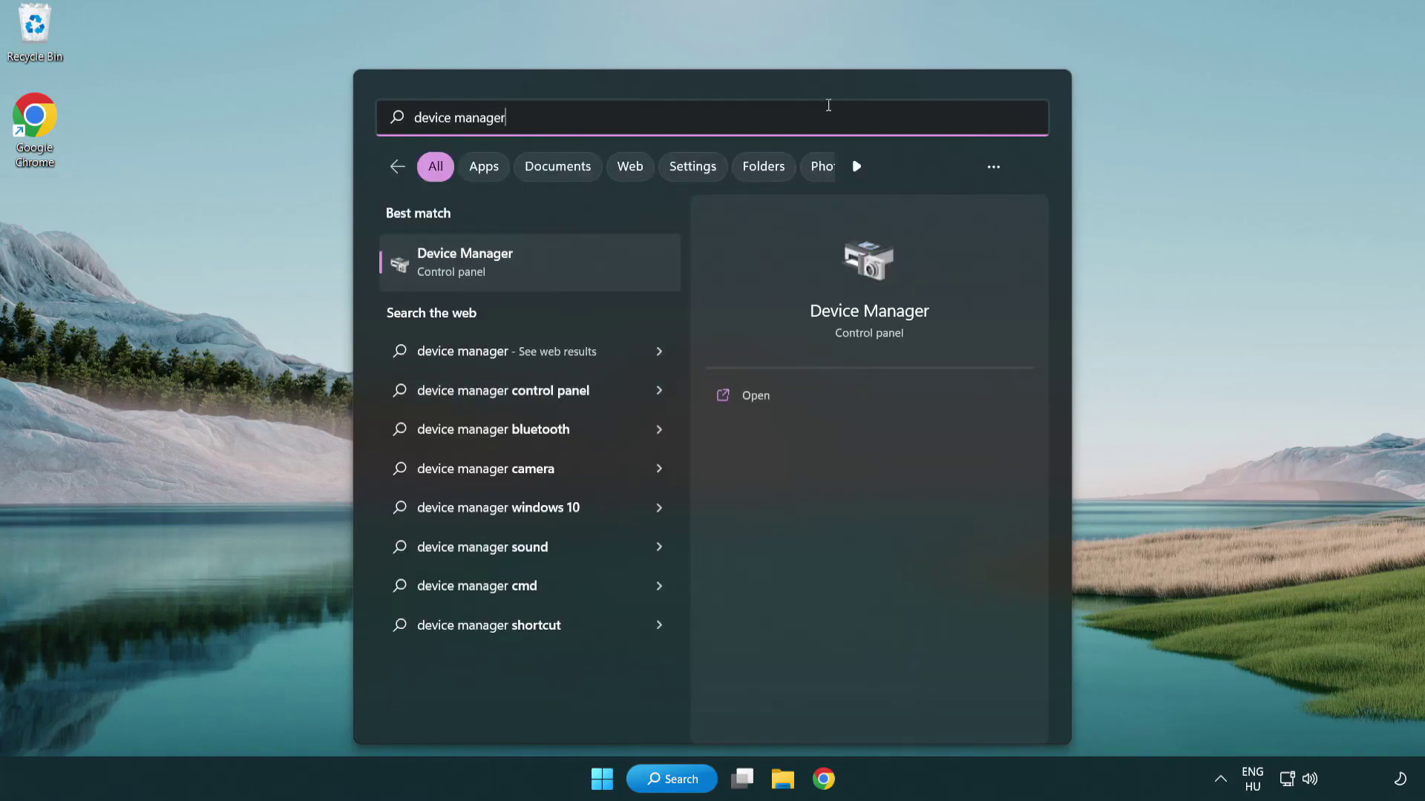
# - Open Device Manager centred on screen and bring up actions for the VMware SVGA 3D display adapter
pyautogui.click(570, 274)
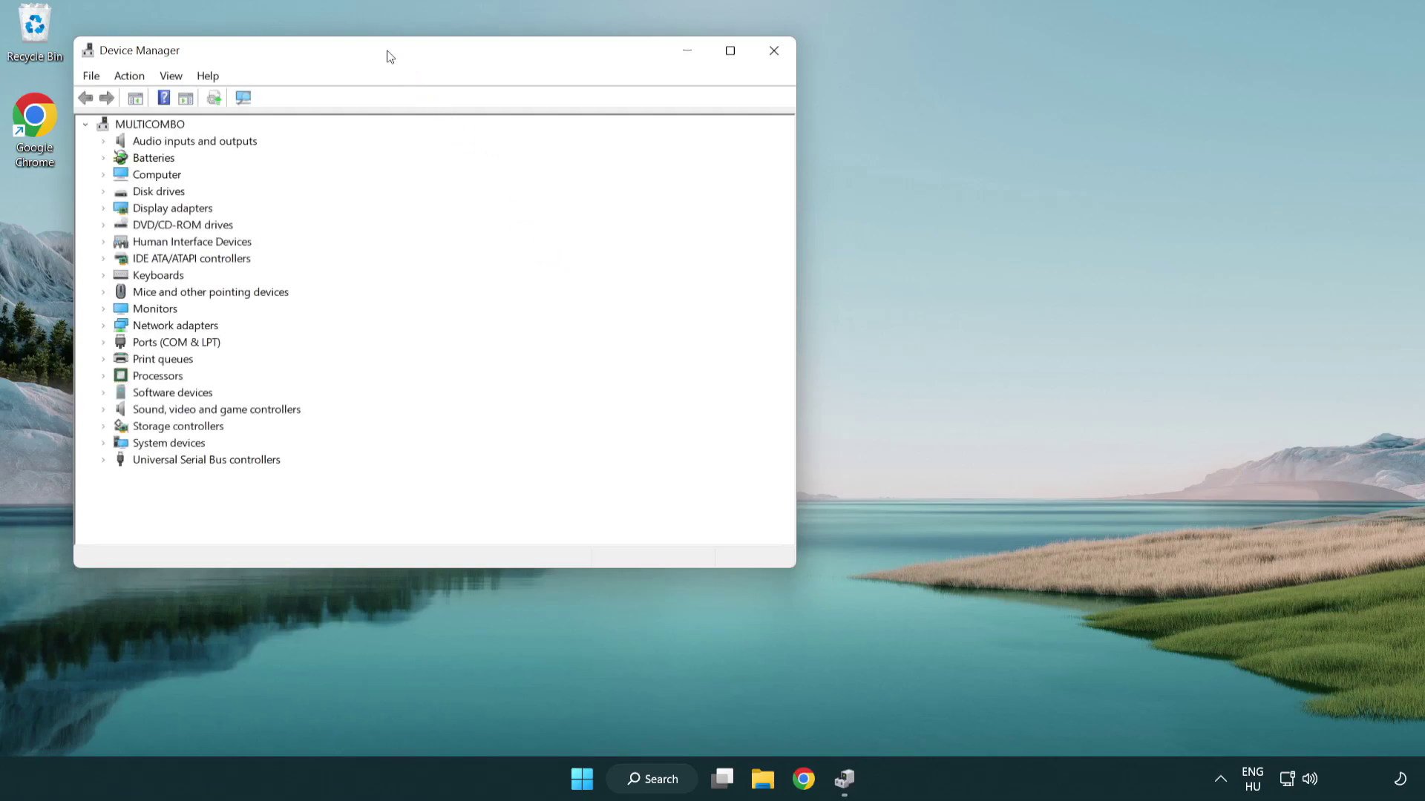
pyautogui.moveTo(388, 54); pyautogui.dragTo(627, 143)
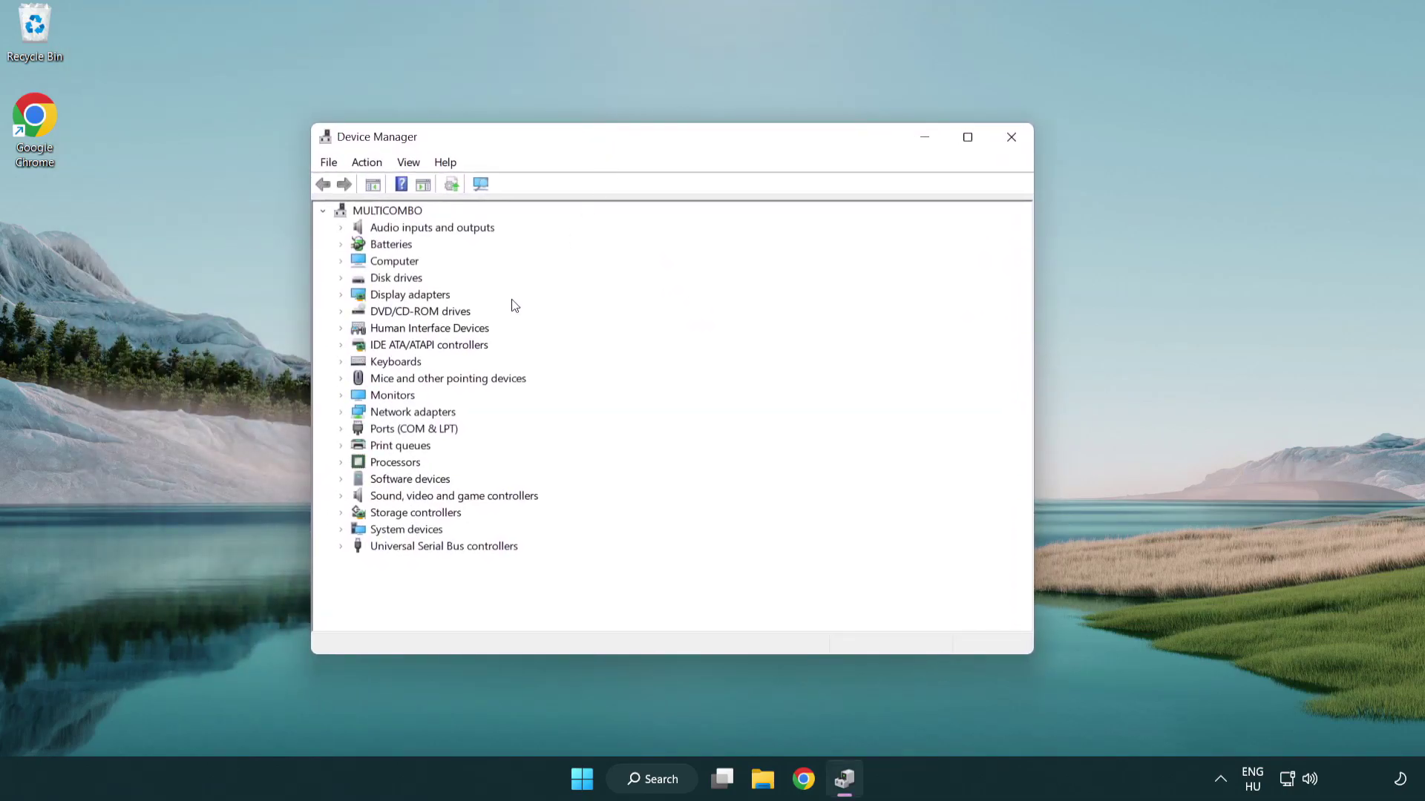
pyautogui.click(401, 296)
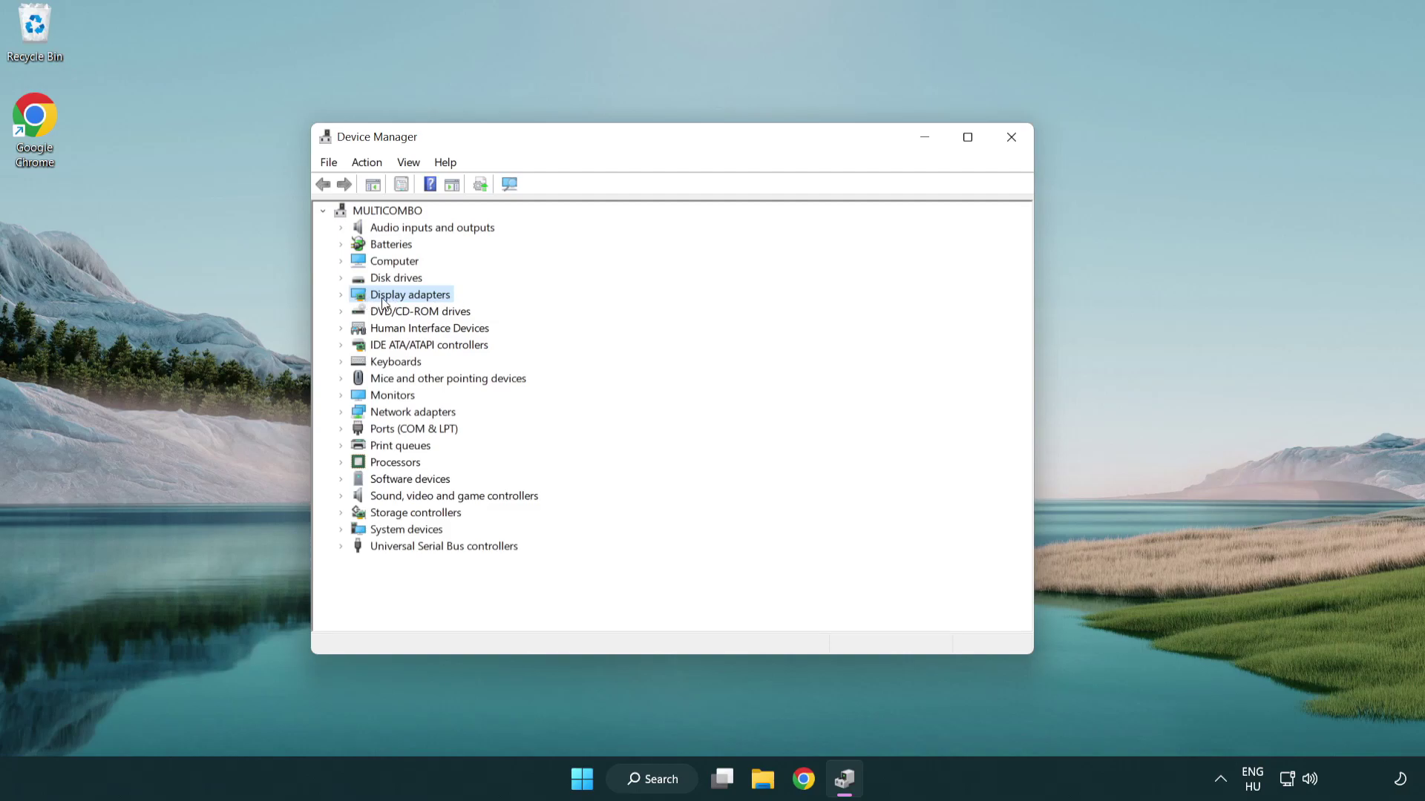
pyautogui.click(341, 297)
pyautogui.click(399, 313)
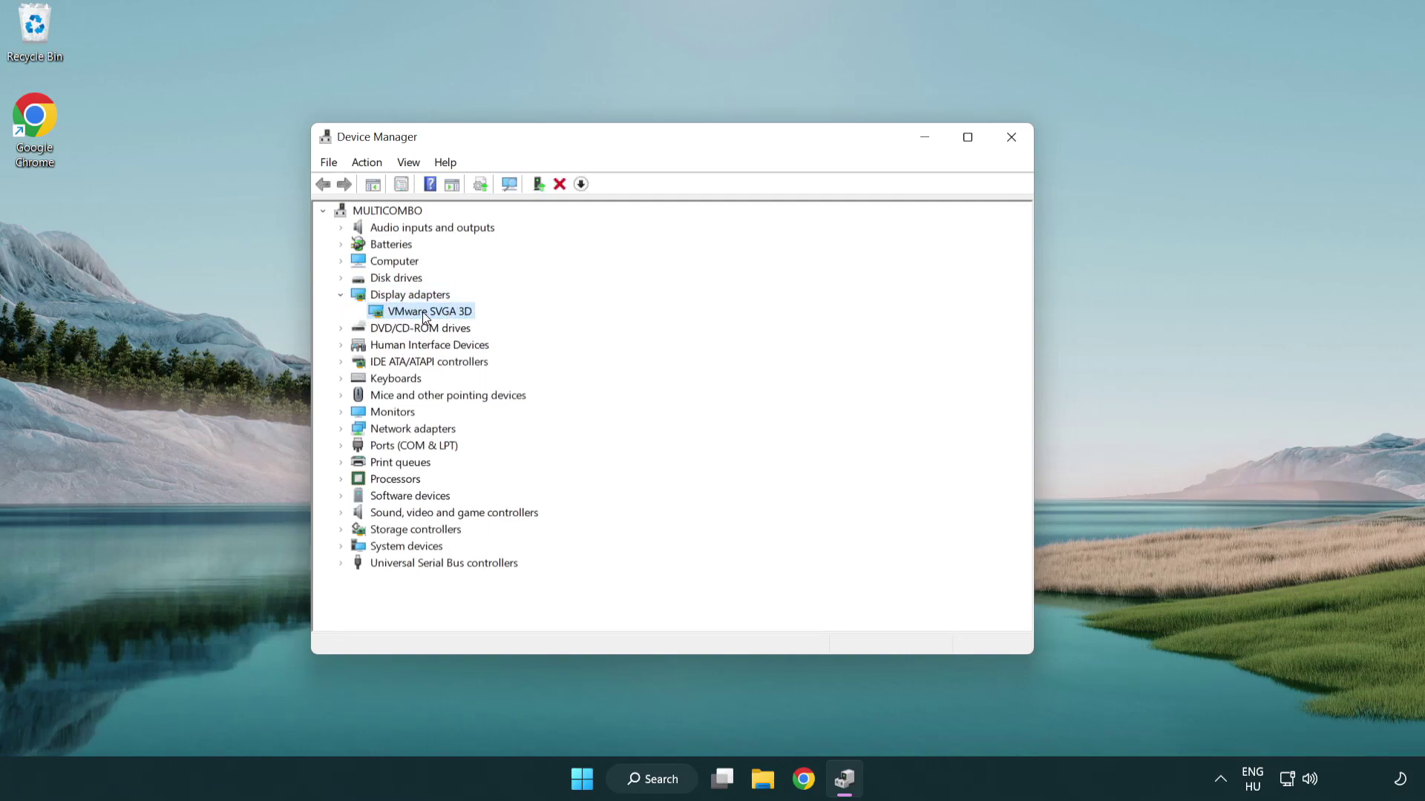
pyautogui.rightClick(421, 312)
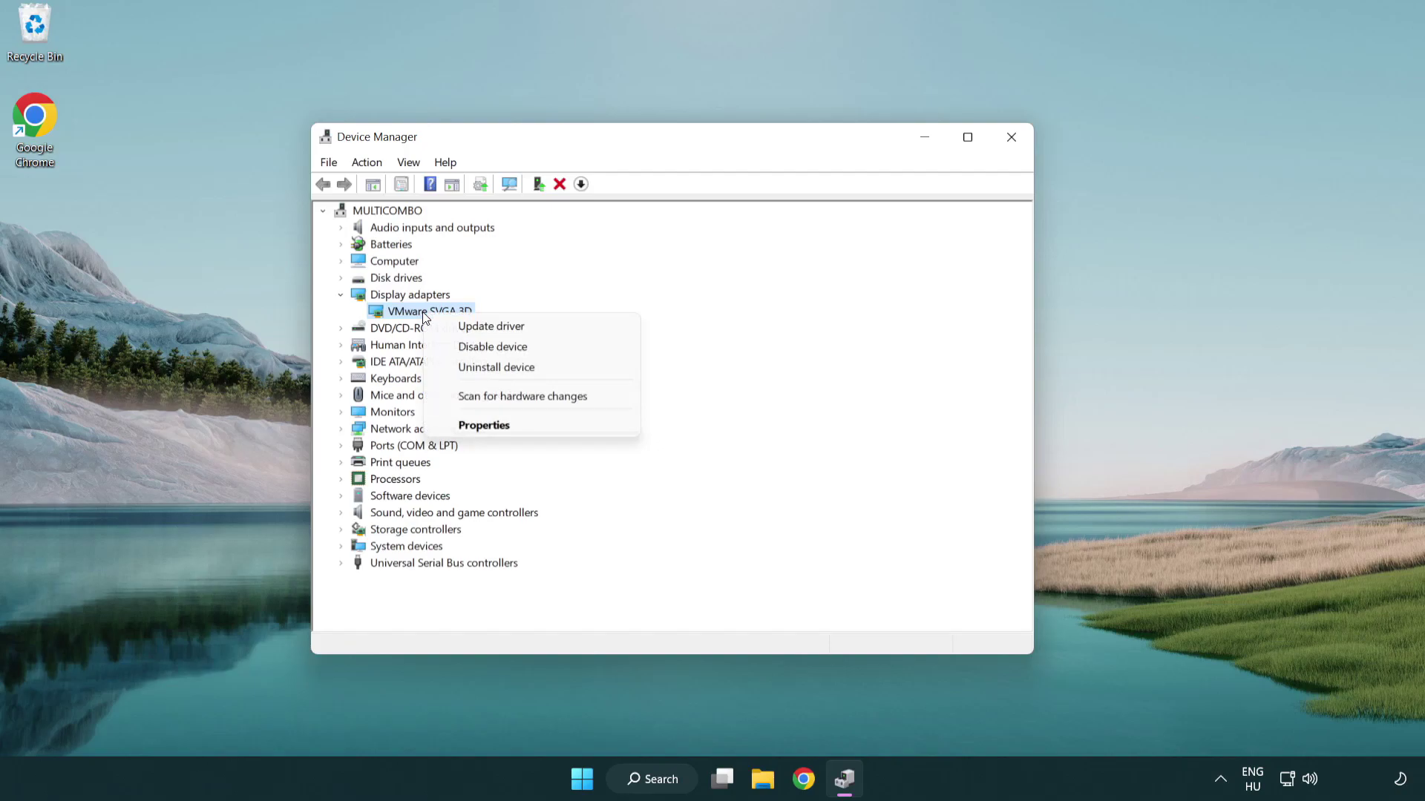
# - Automatically search for a VMware SVGA 3D driver, confirming the best driver is already installed
pyautogui.click(561, 329)
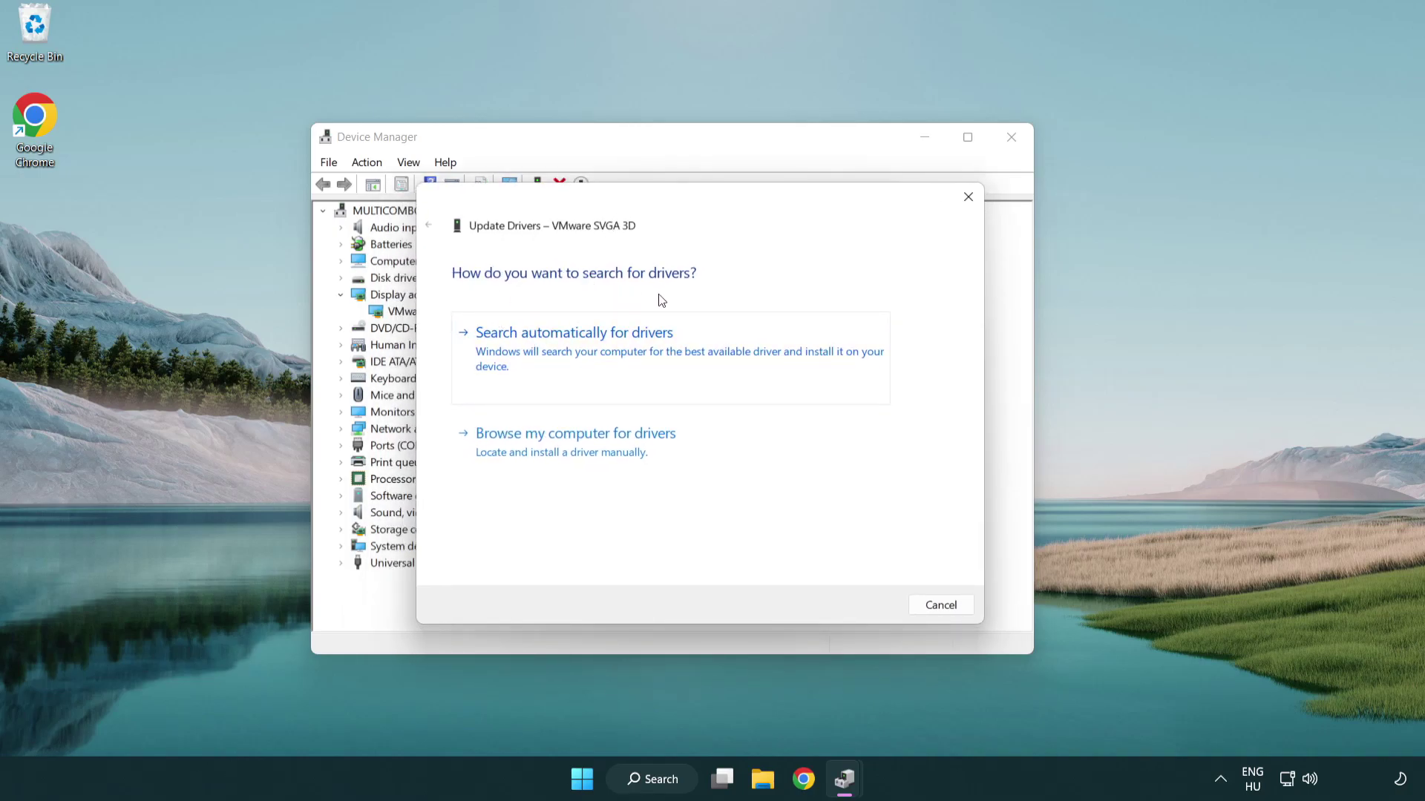
pyautogui.click(626, 345)
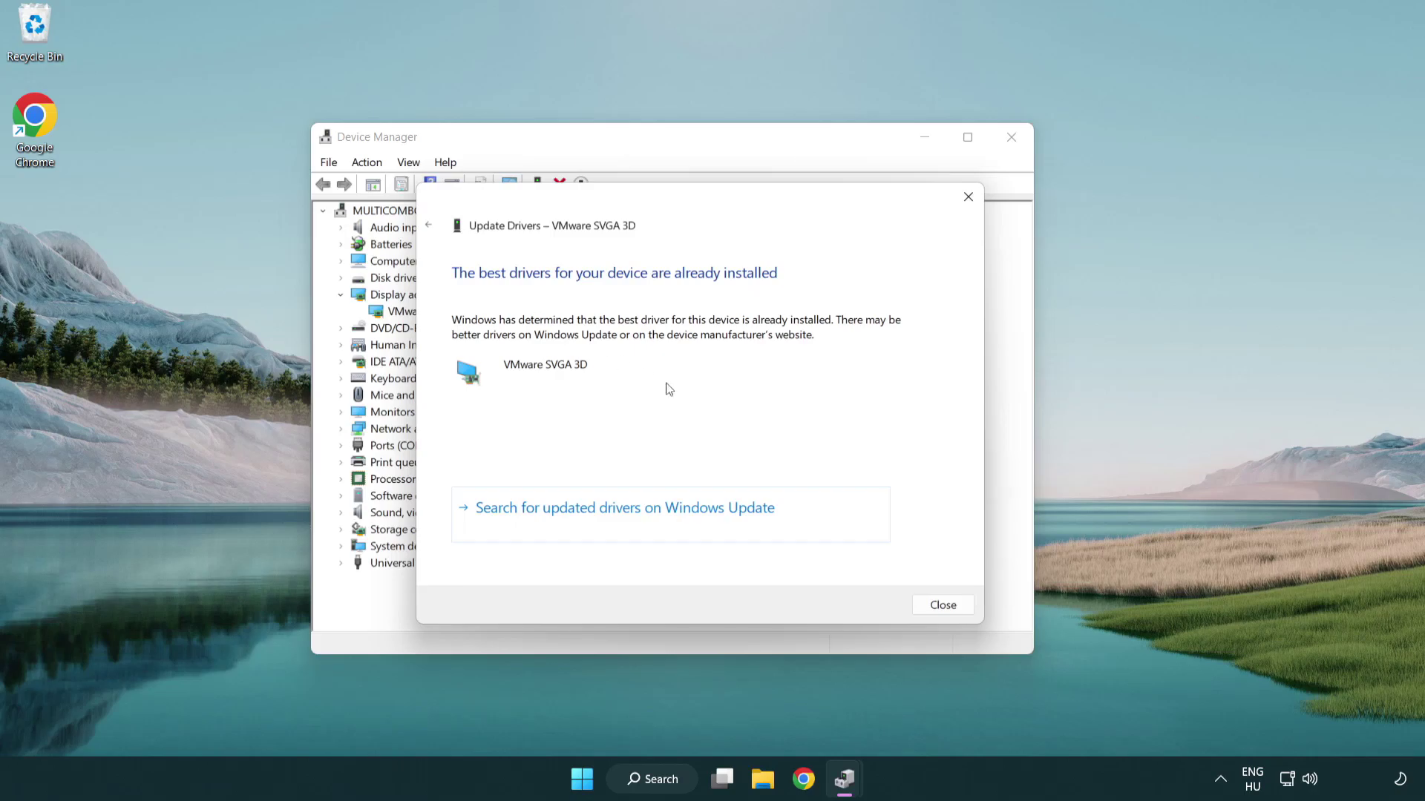
pyautogui.click(944, 607)
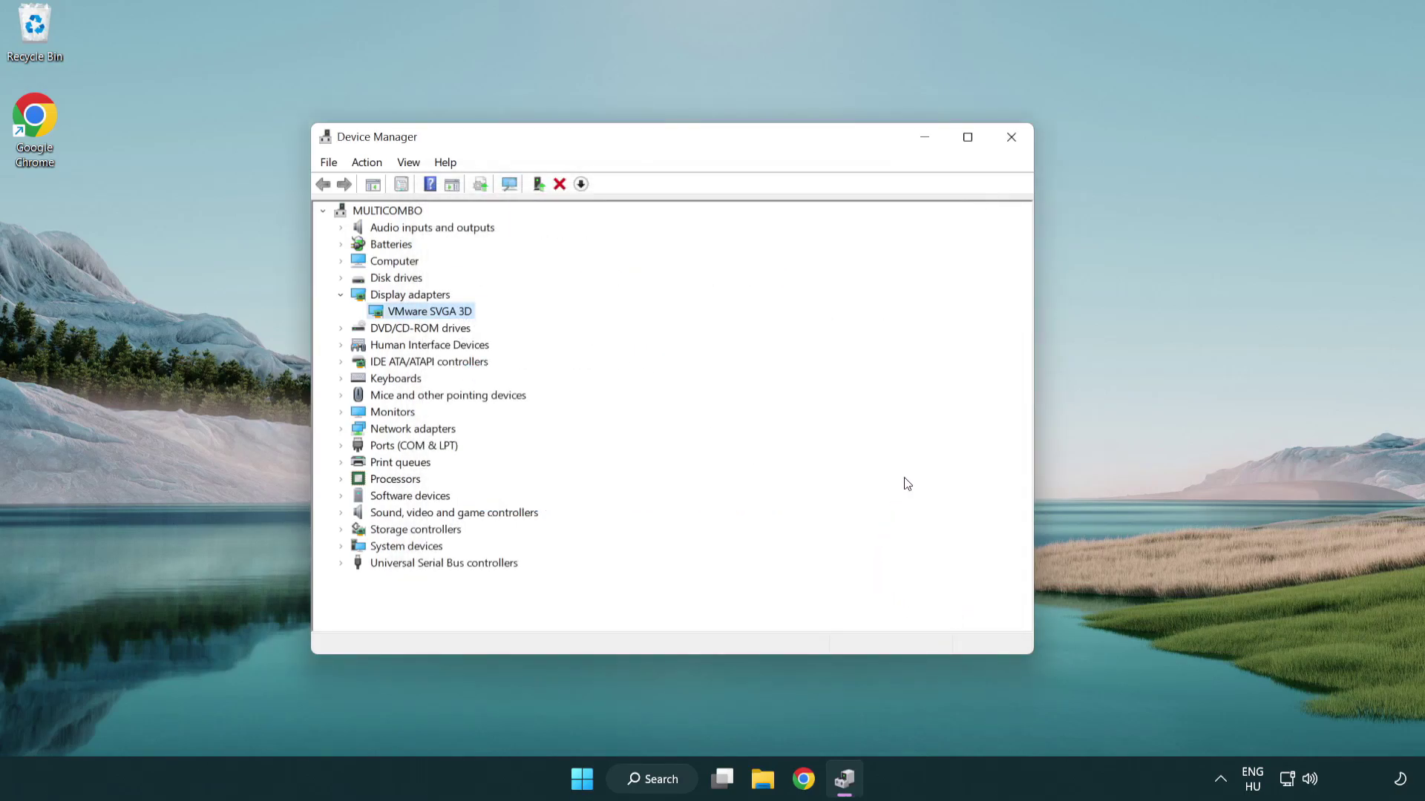
# - Close Device Manager and open Windows Update settings by searching 'update'
pyautogui.click(1014, 141)
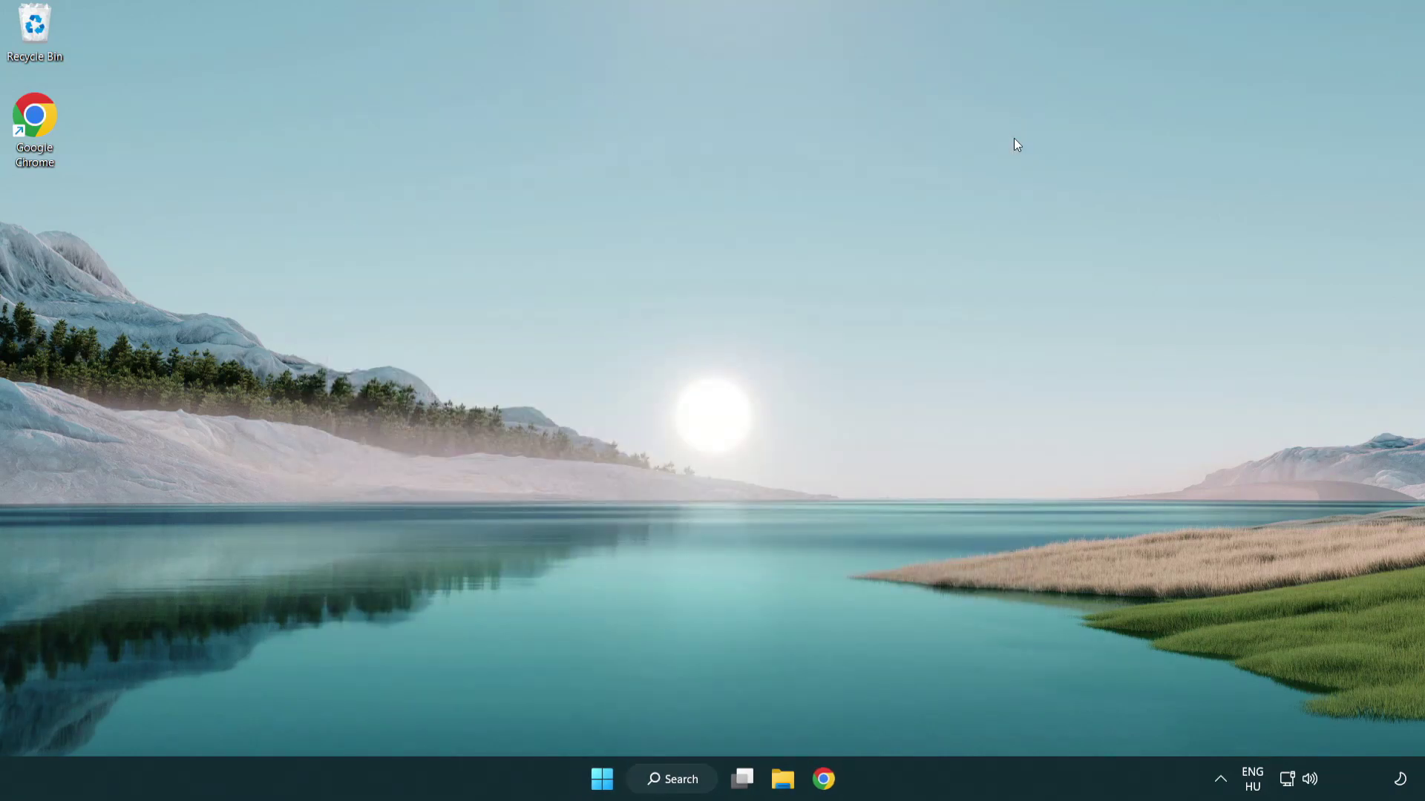
pyautogui.click(671, 778)
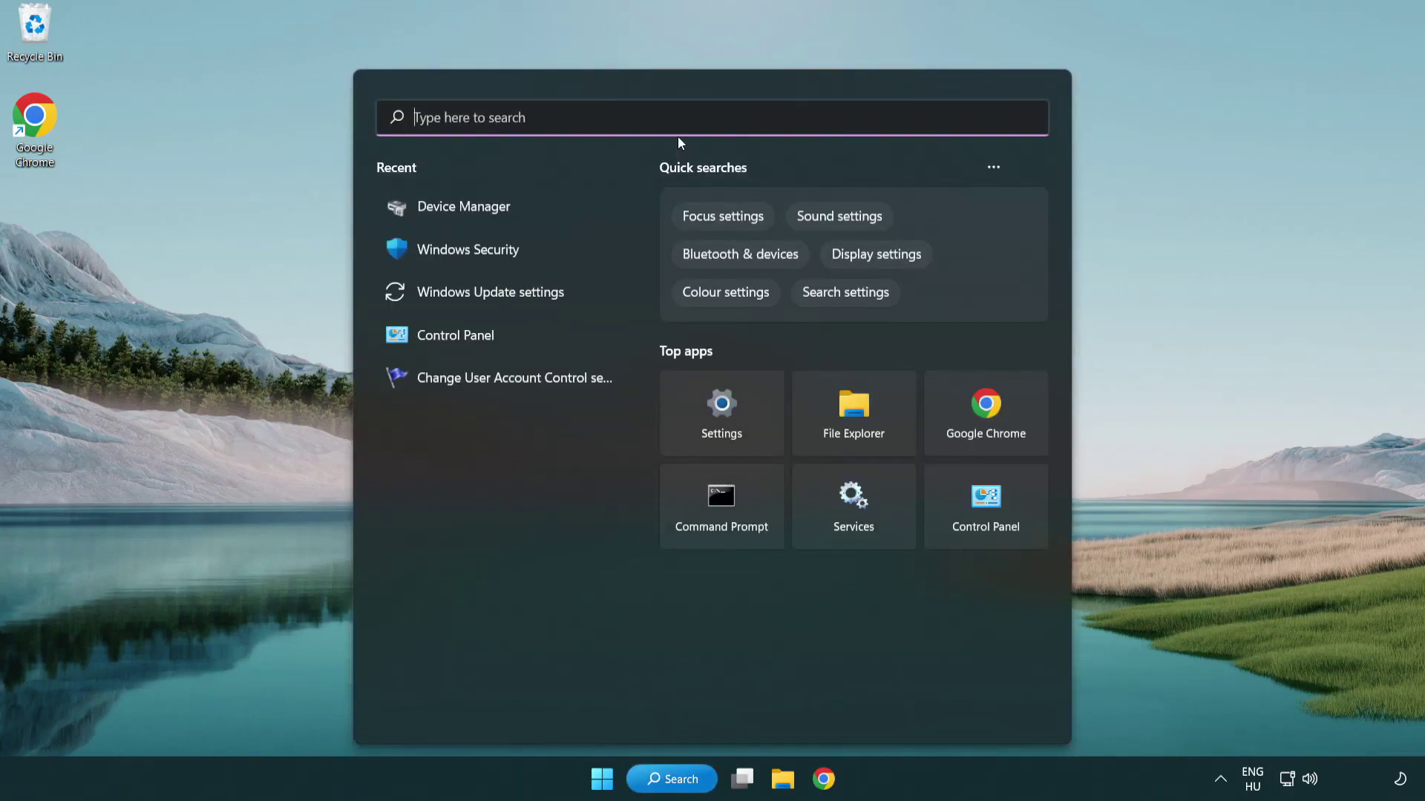
pyautogui.write('update')
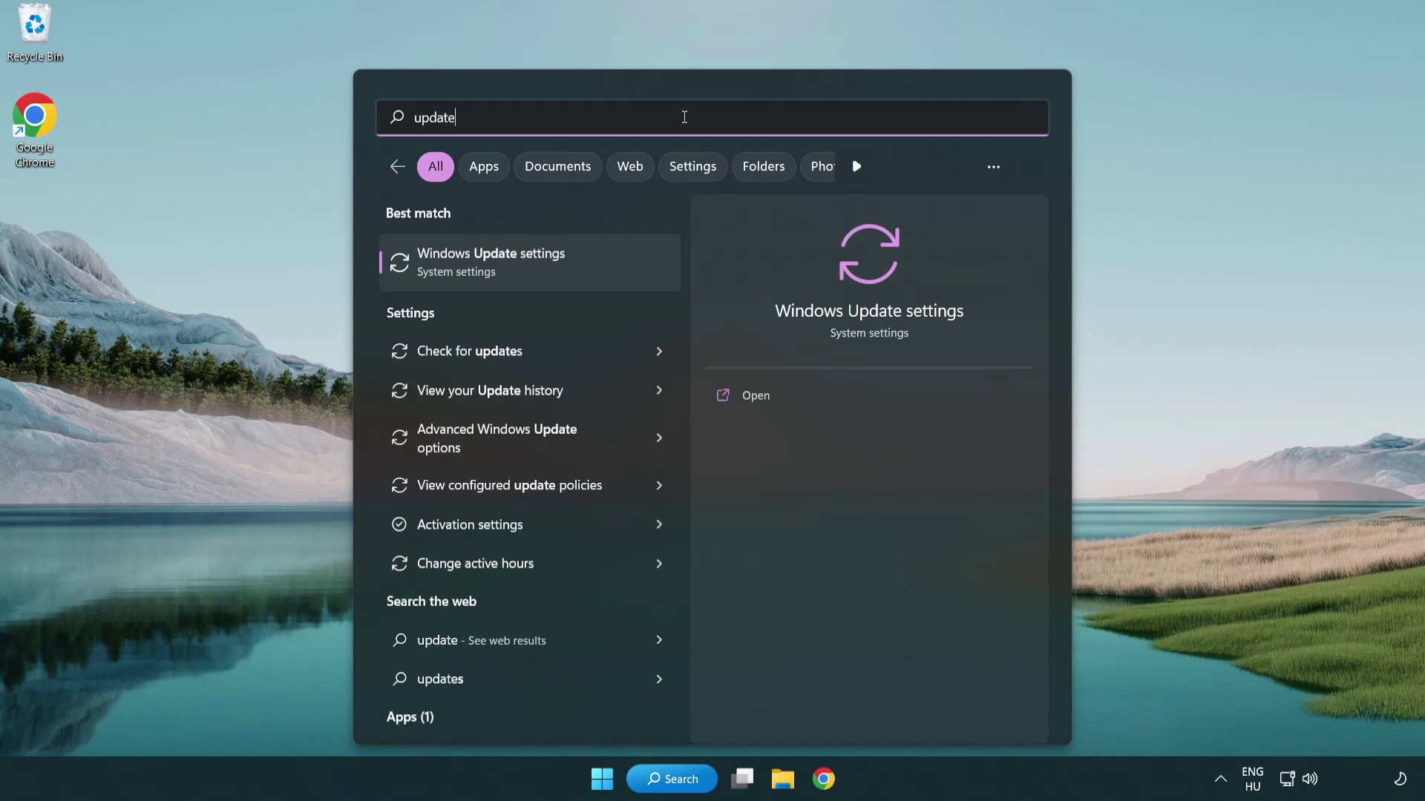
pyautogui.click(556, 271)
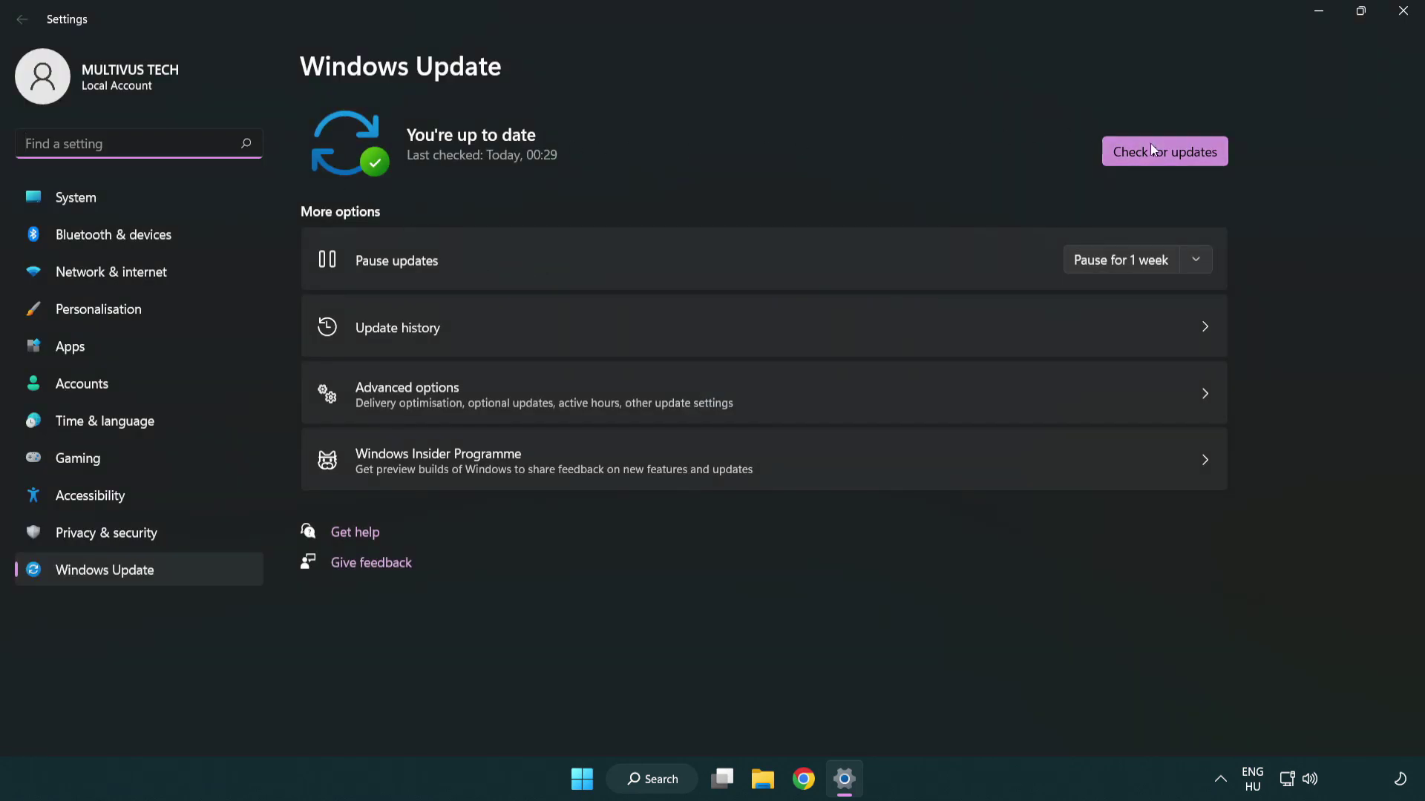
# - Run a fresh update check, confirm 'You're up to date', and close Settings
pyautogui.click(1189, 159)
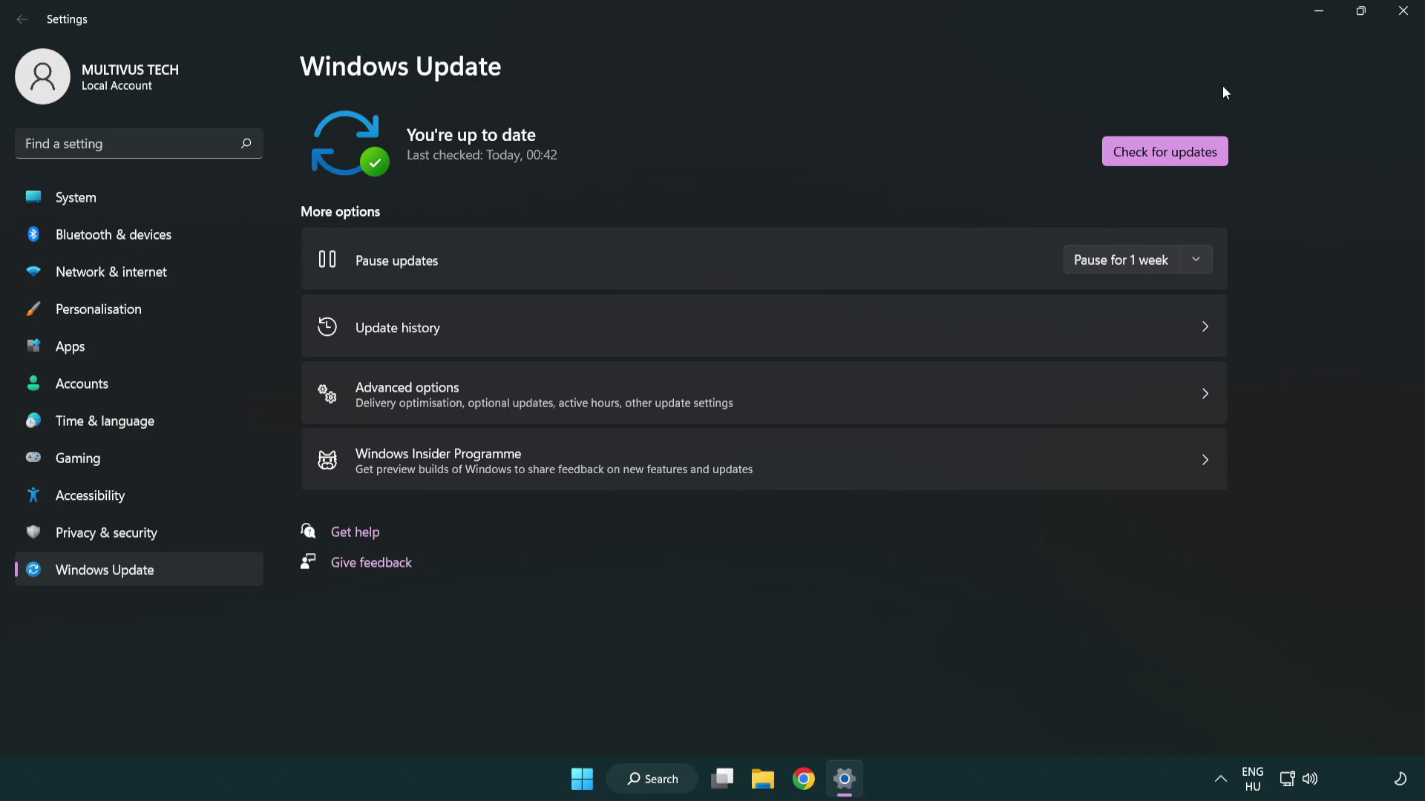
pyautogui.click(1396, 20)
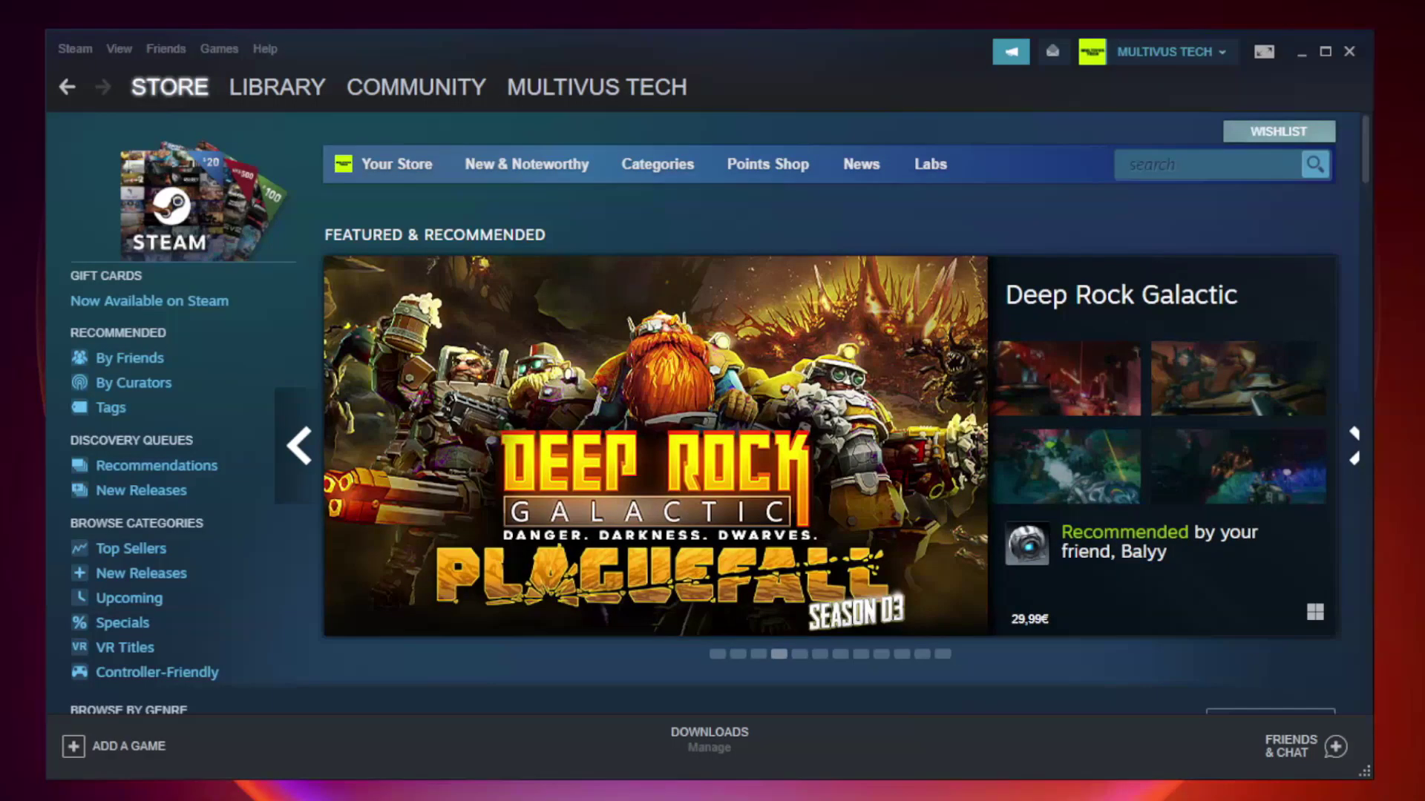
# - Show the Steam Library and bring up options for YOUR NOT WORKING GAME under Favorites
pyautogui.moveTo(242, 93)
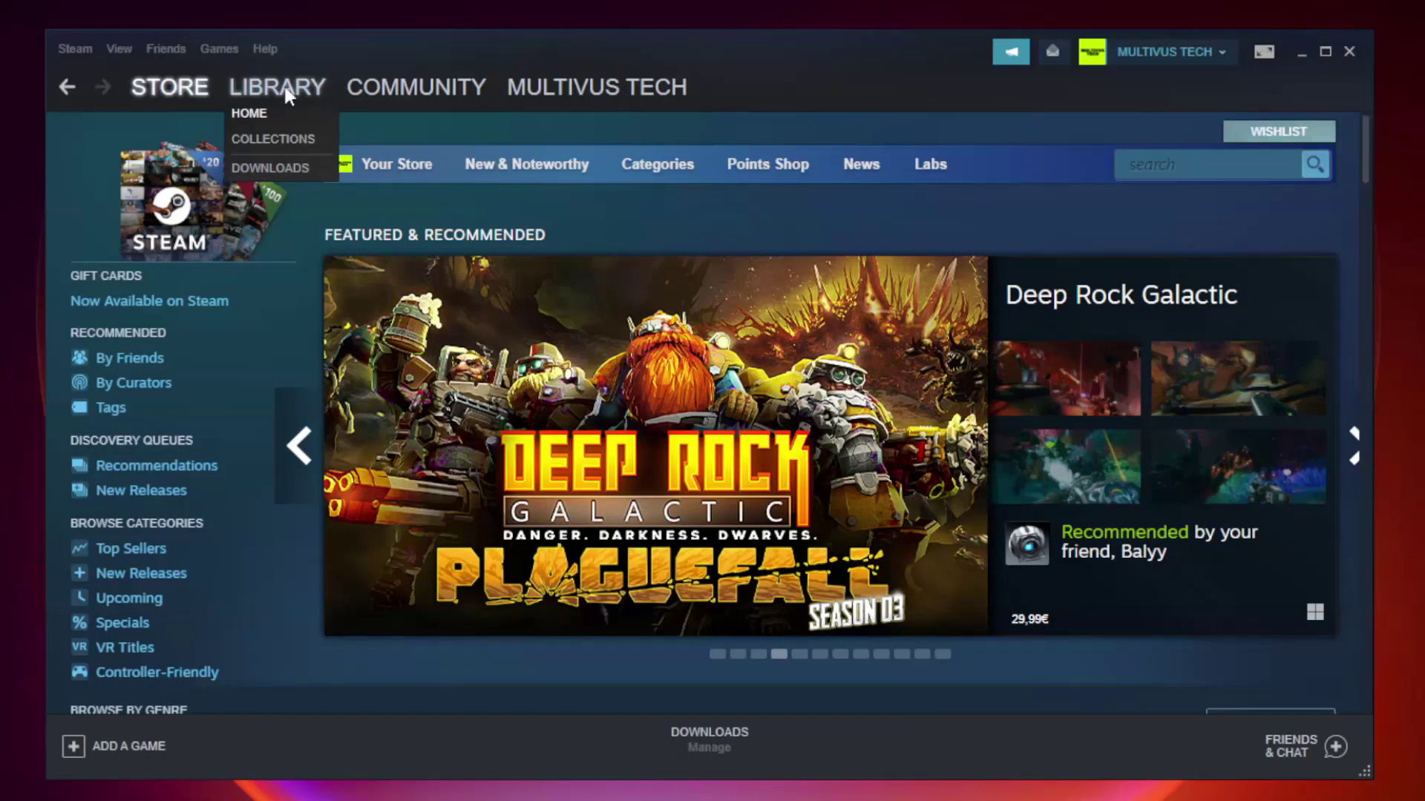
pyautogui.click(288, 94)
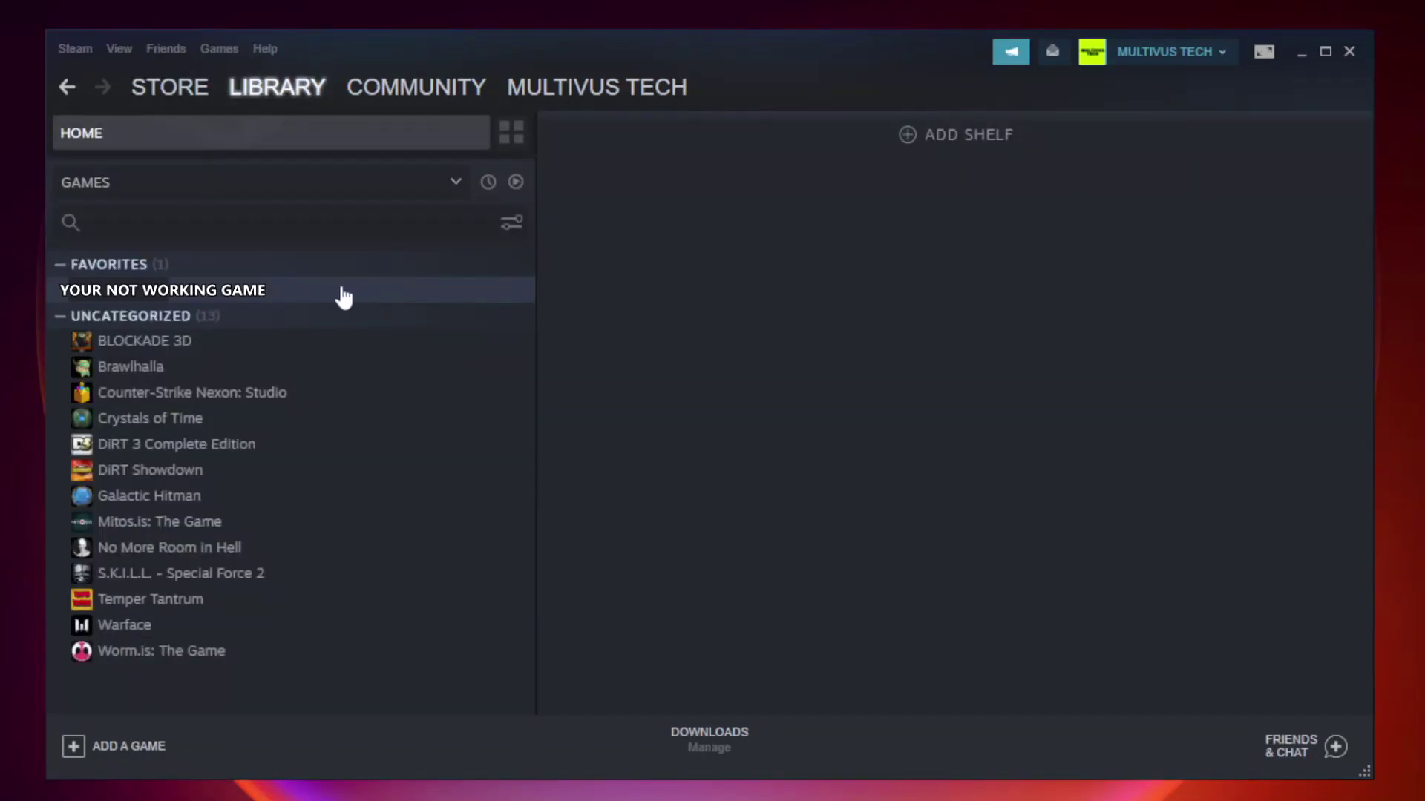
pyautogui.rightClick(306, 290)
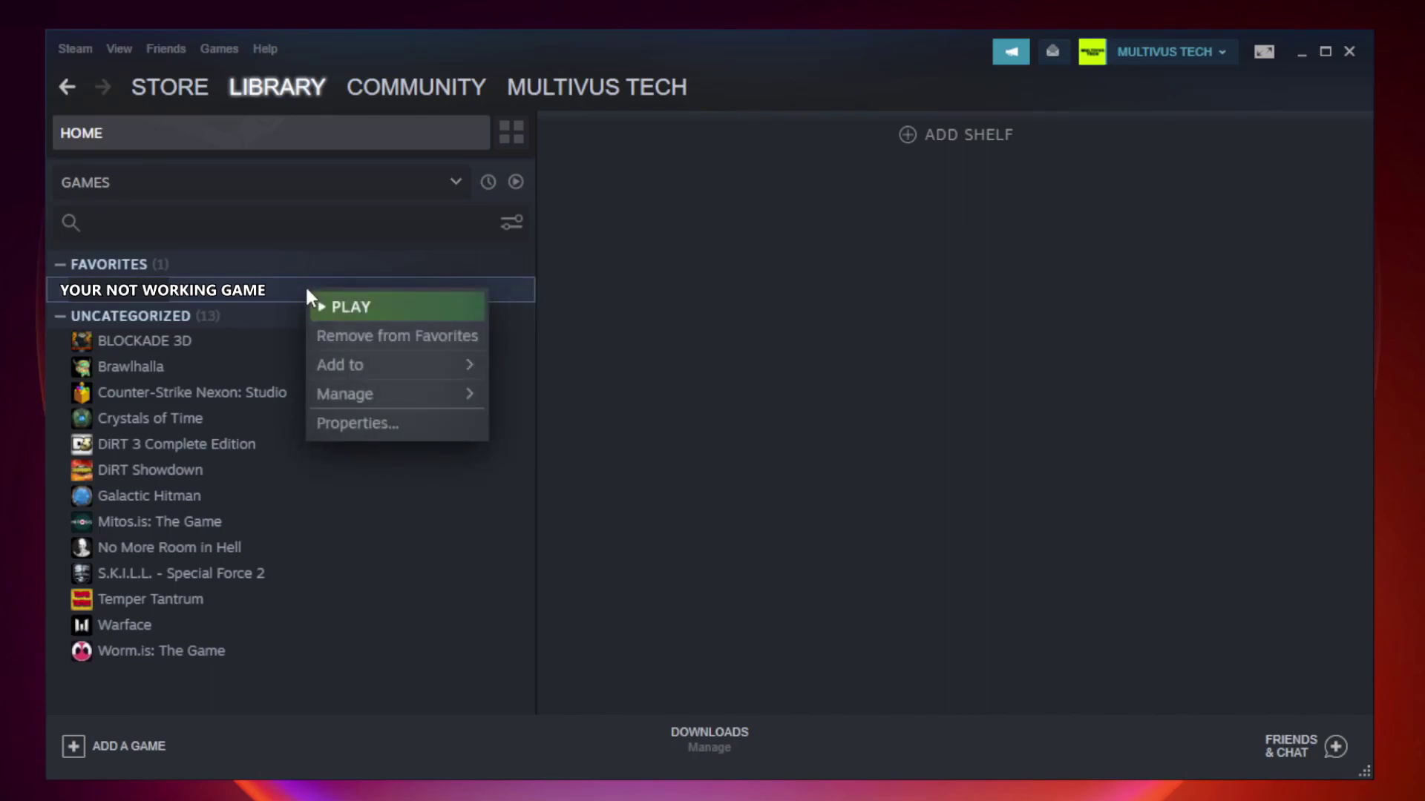
# - Verify integrity of the game's local files until all 9192 files are validated
pyautogui.click(393, 423)
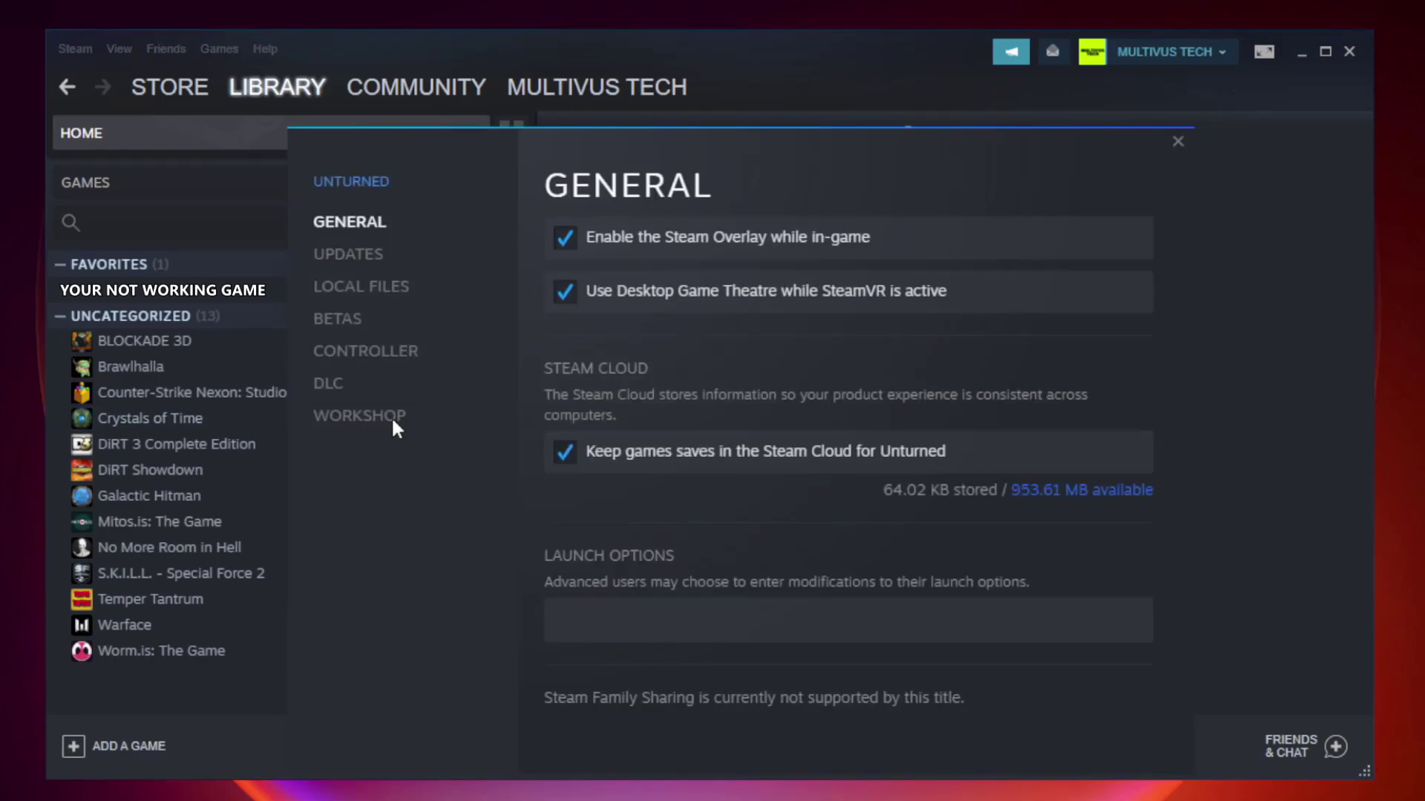
pyautogui.click(377, 294)
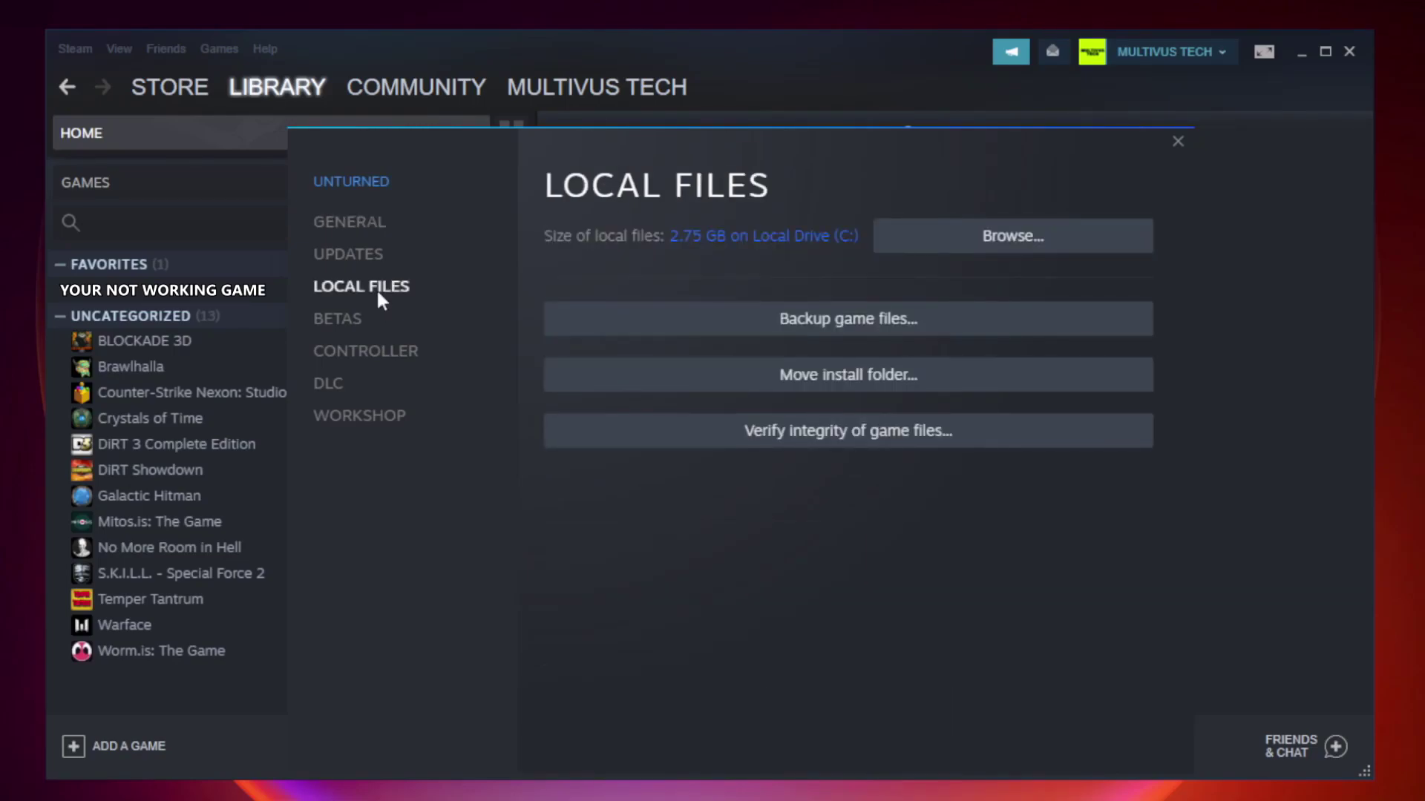
pyautogui.click(863, 442)
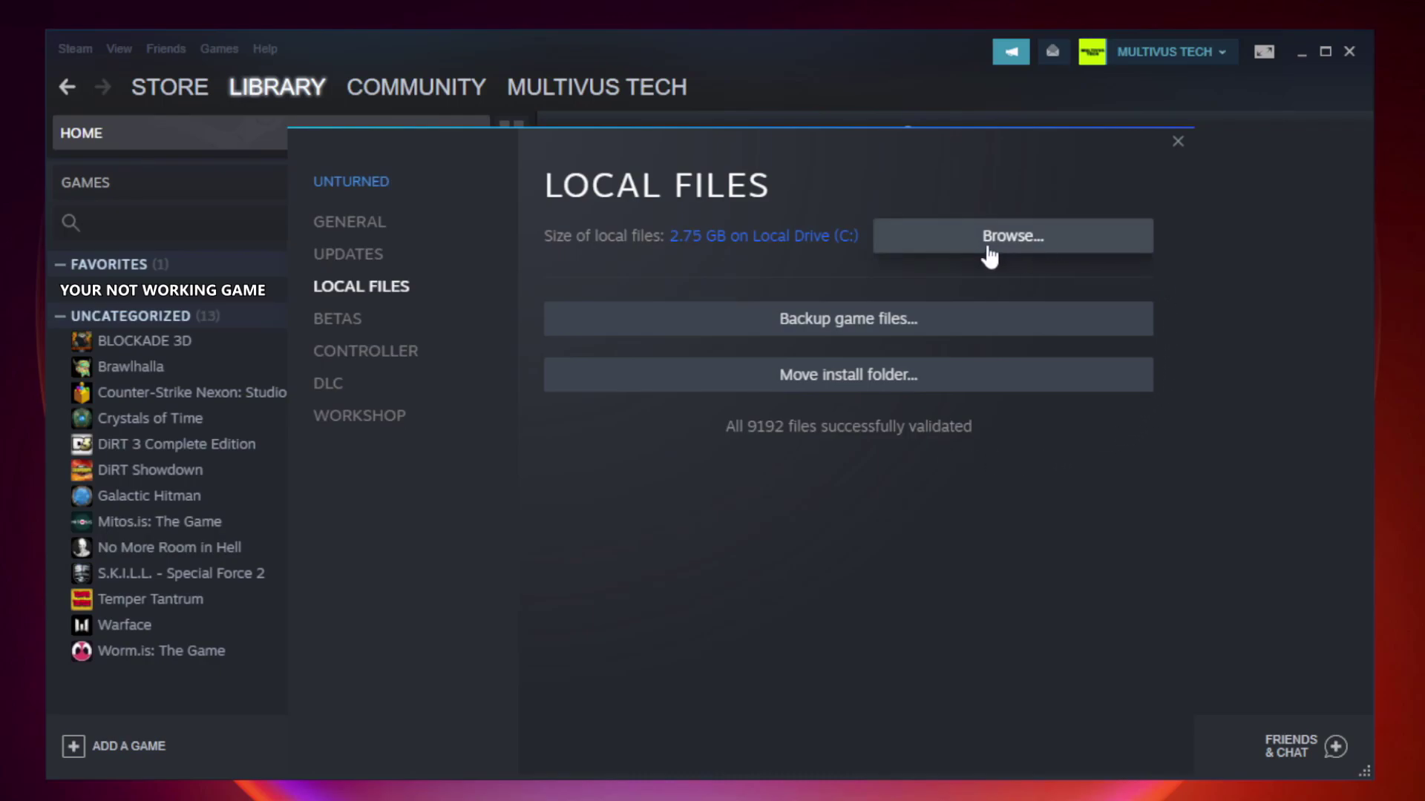
# - Browse to the game's steamapps\common install folder and bring up actions for the game shortcut
pyautogui.click(1017, 250)
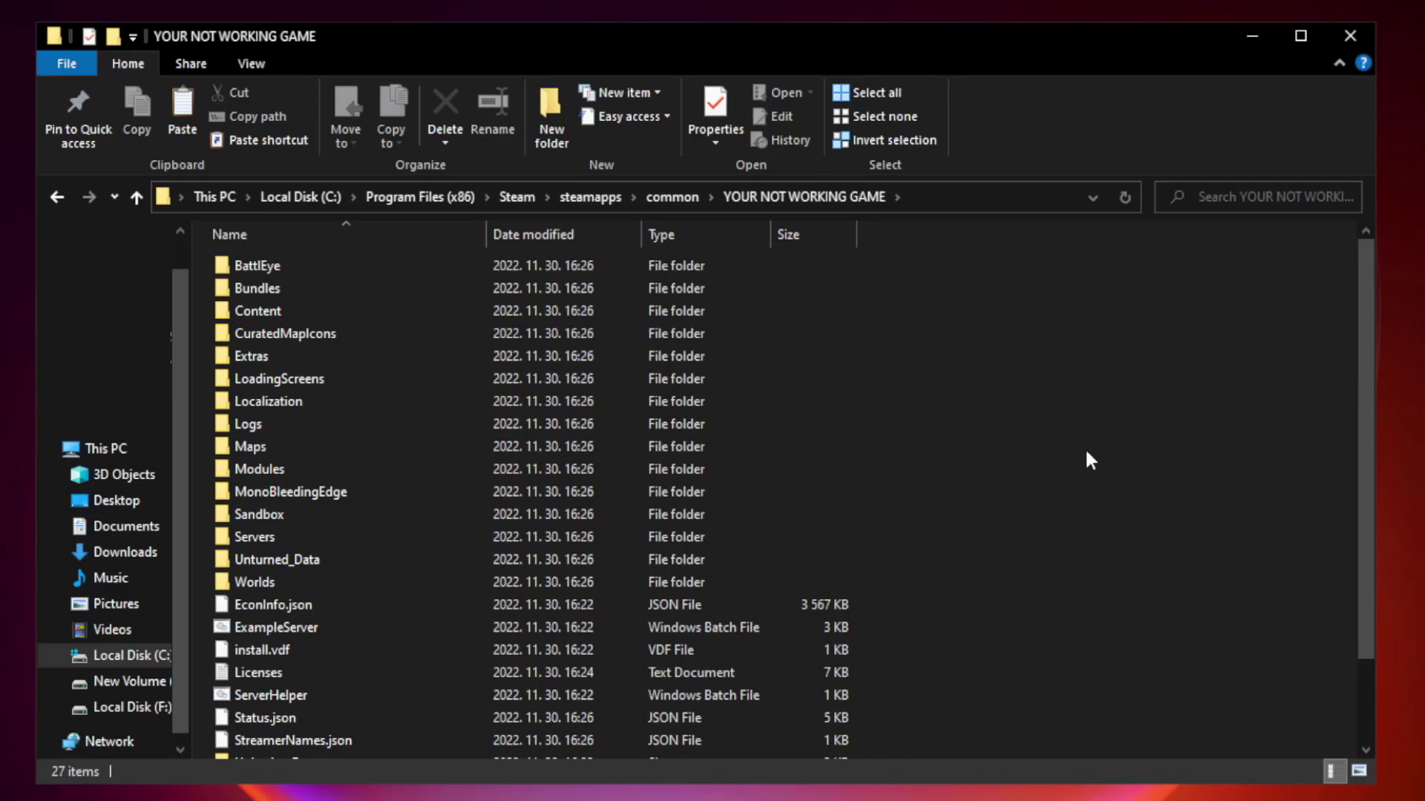
pyautogui.moveTo(1367, 389); pyautogui.dragTo(1368, 512)
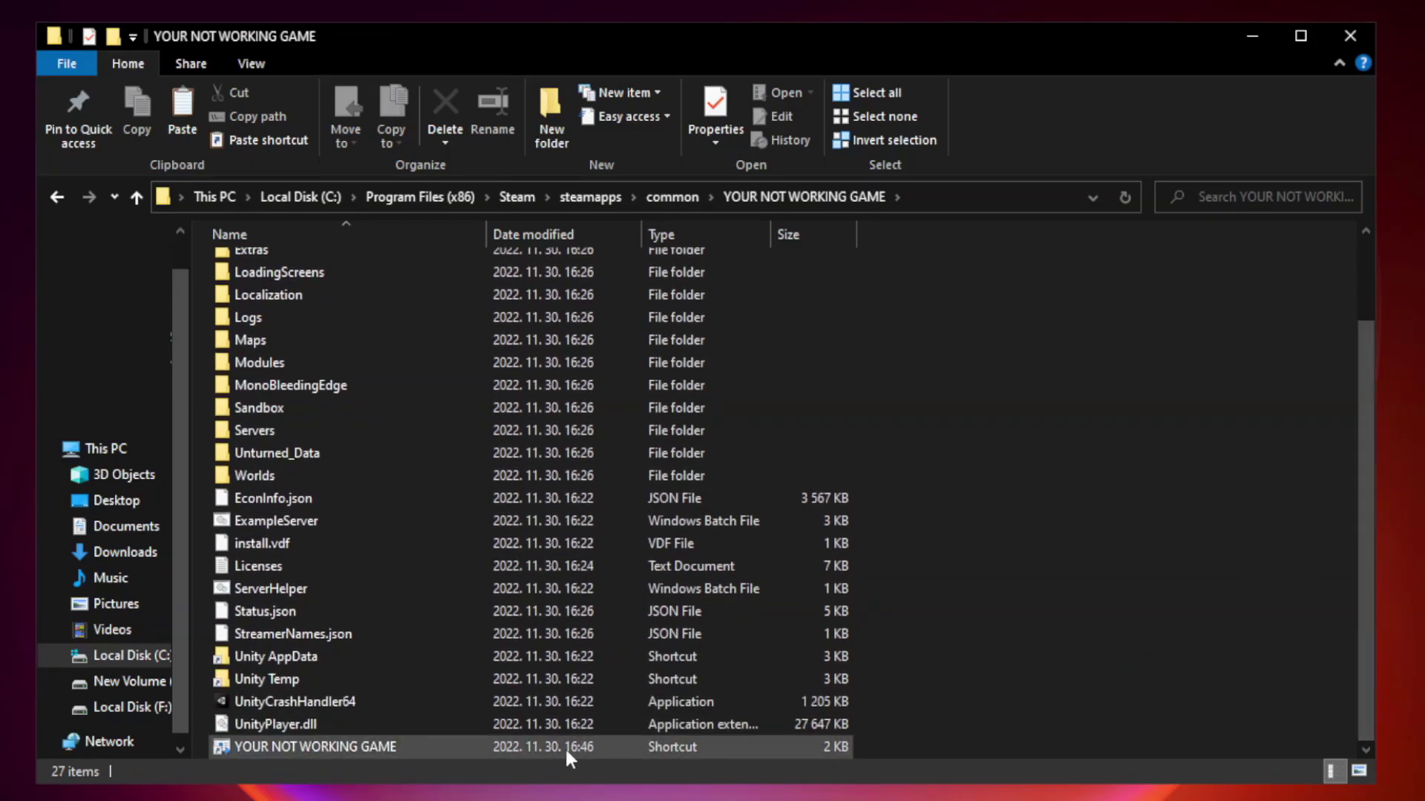
pyautogui.click(491, 750)
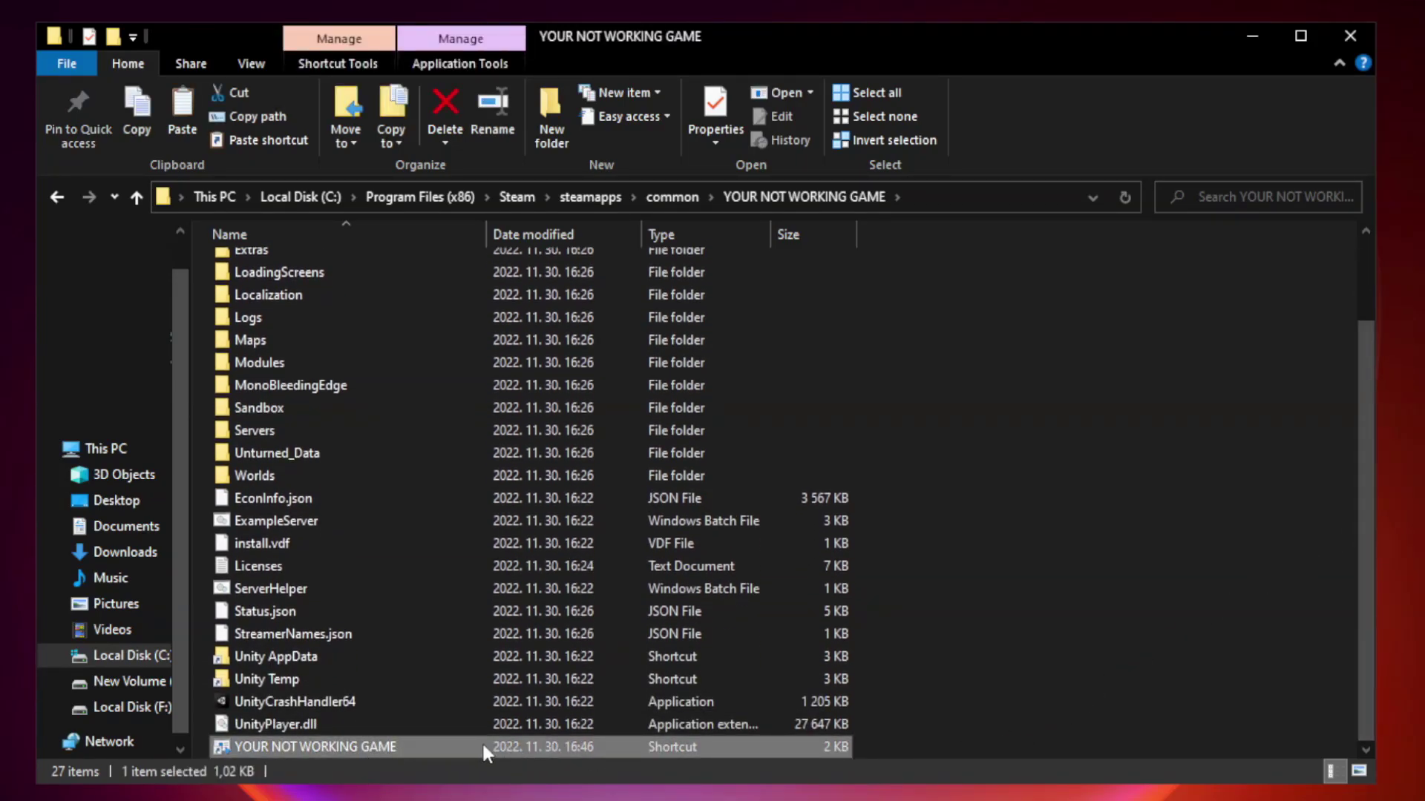
pyautogui.rightClick(483, 751)
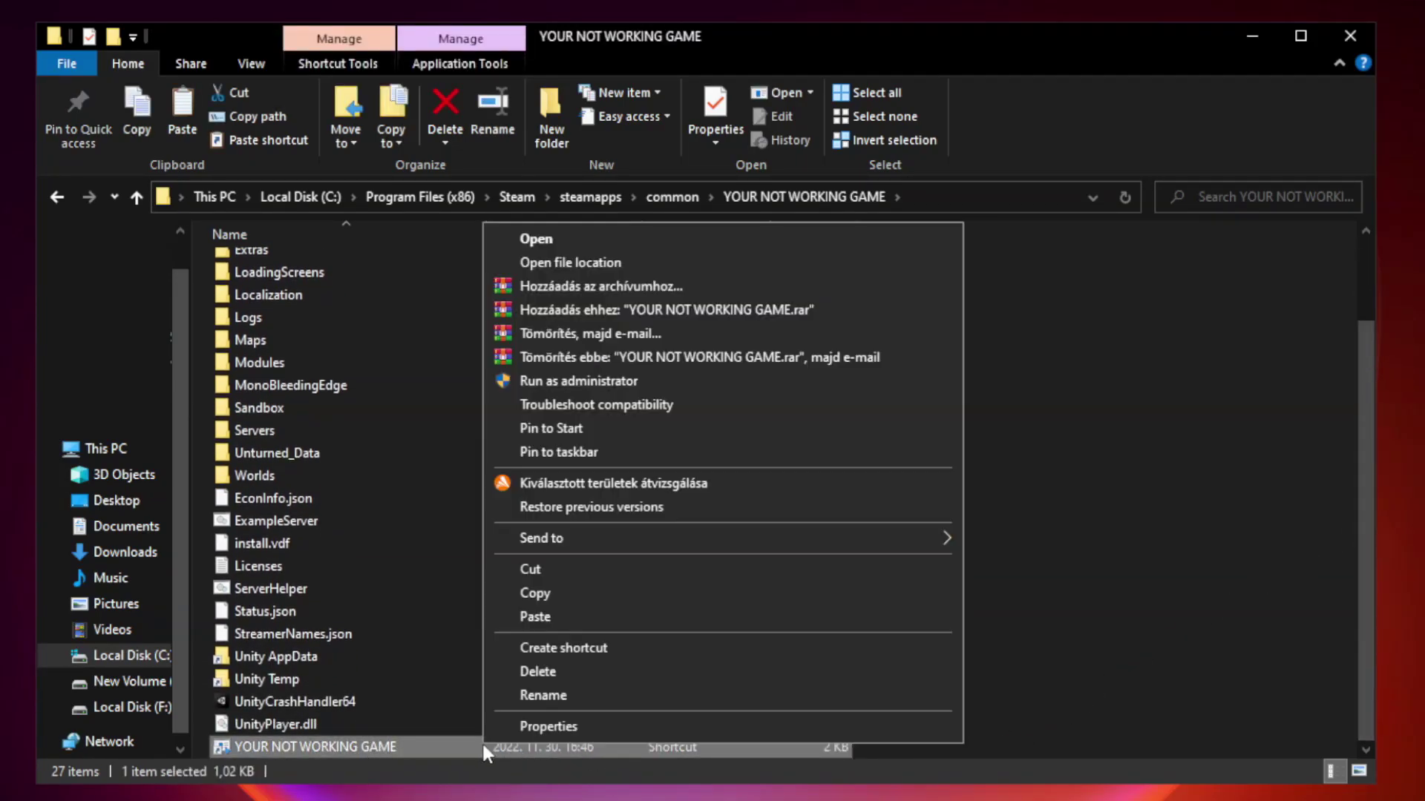
# - Set the game shortcut to Windows 8 compatibility mode with fullscreen optimizations disabled, and apply
pyautogui.click(719, 728)
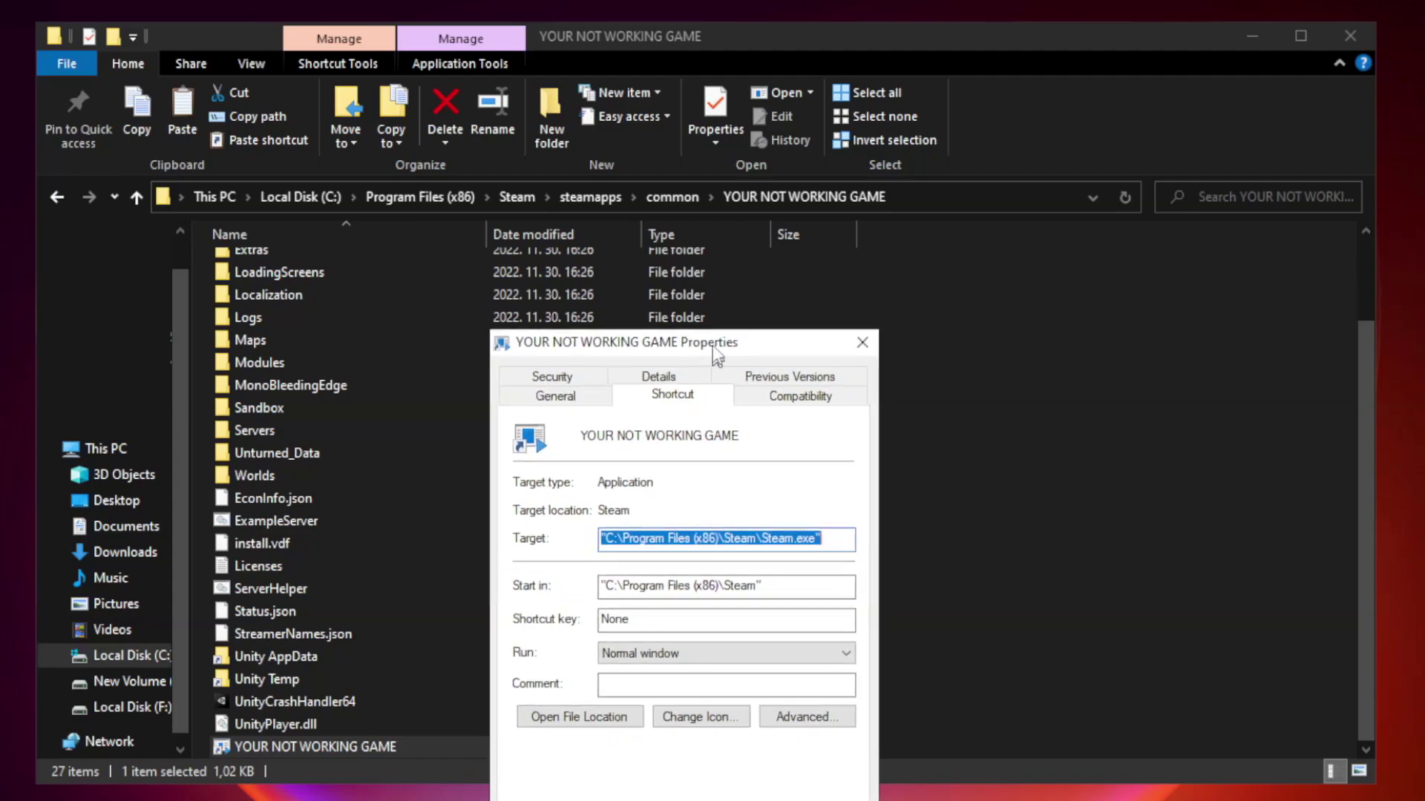
pyautogui.moveTo(708, 392); pyautogui.dragTo(707, 161)
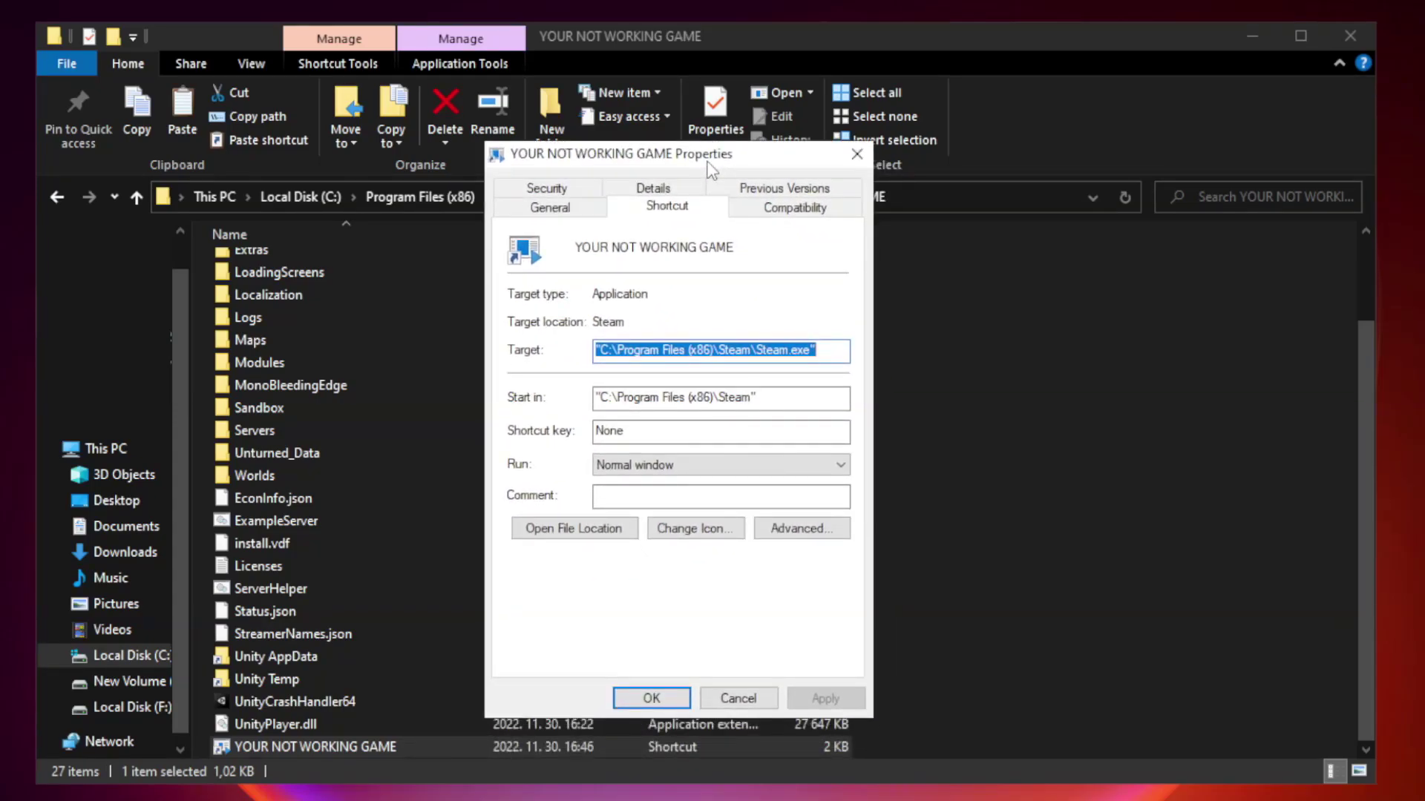
pyautogui.click(790, 215)
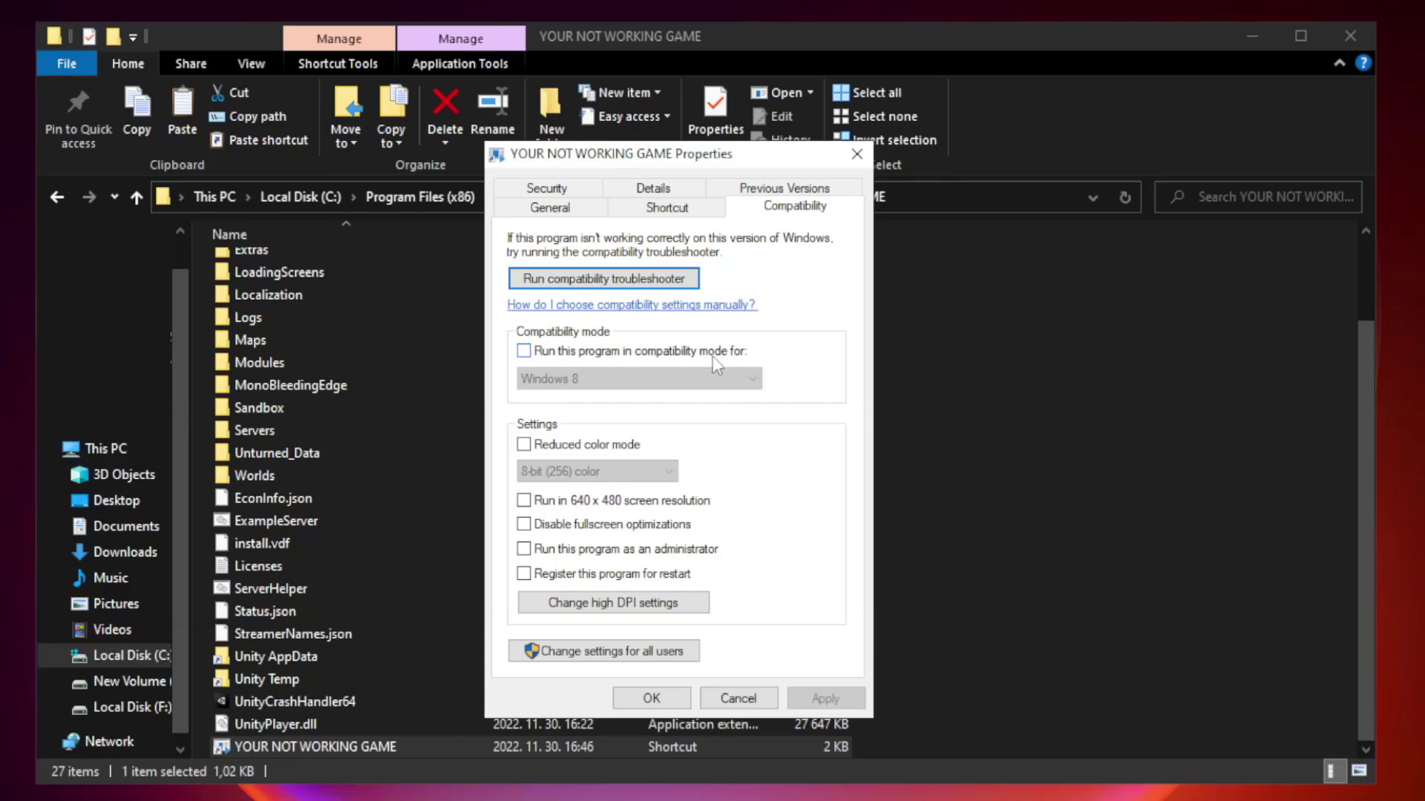
pyautogui.click(566, 354)
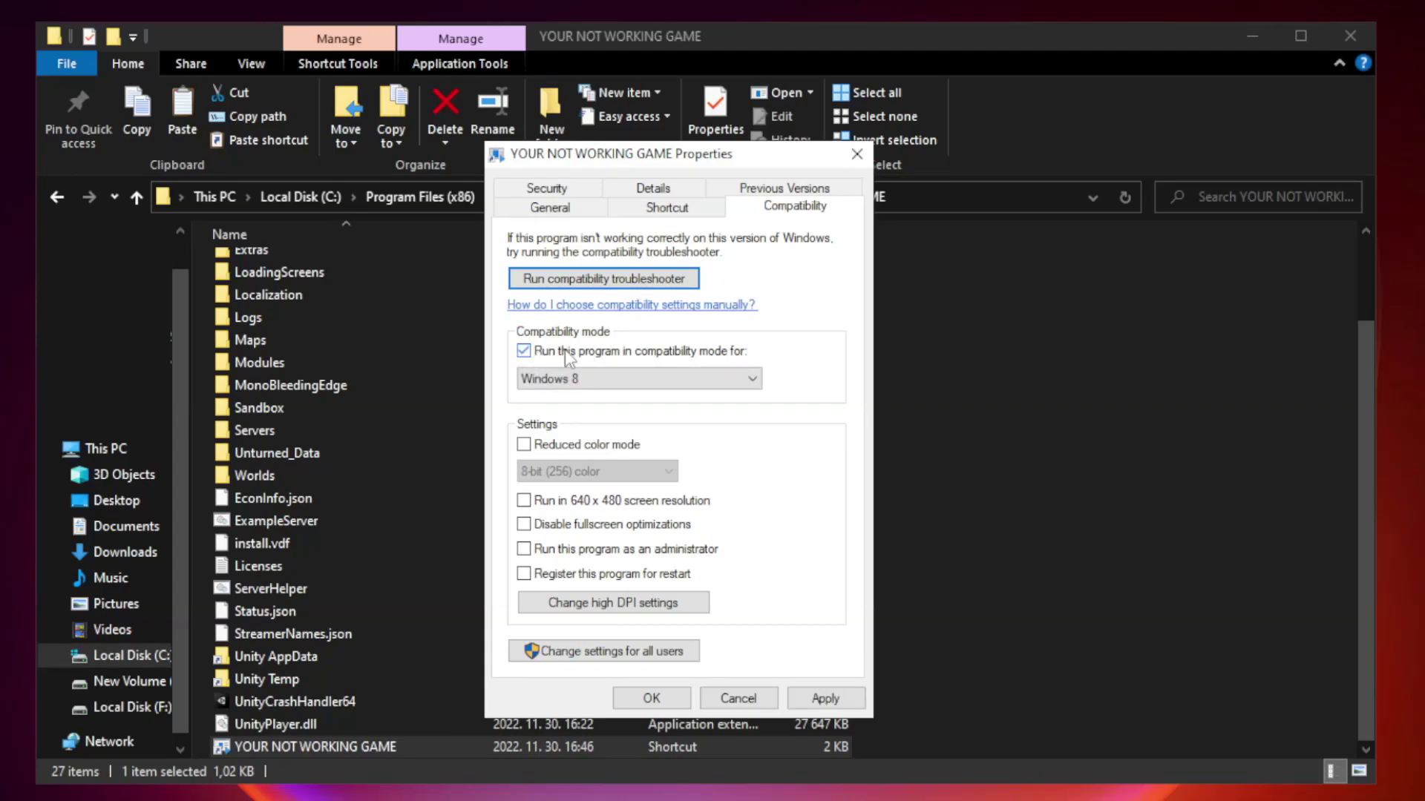
pyautogui.click(612, 379)
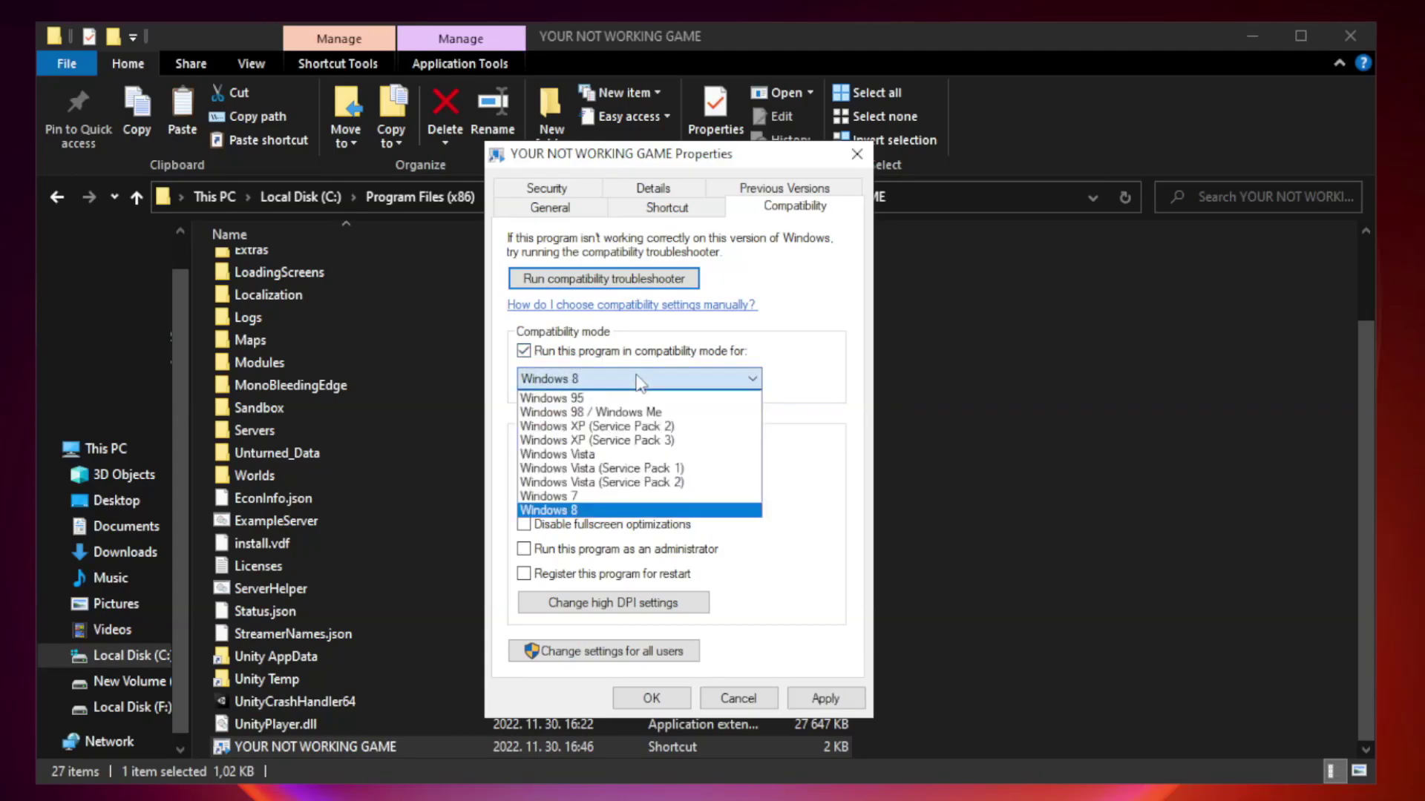
pyautogui.click(603, 510)
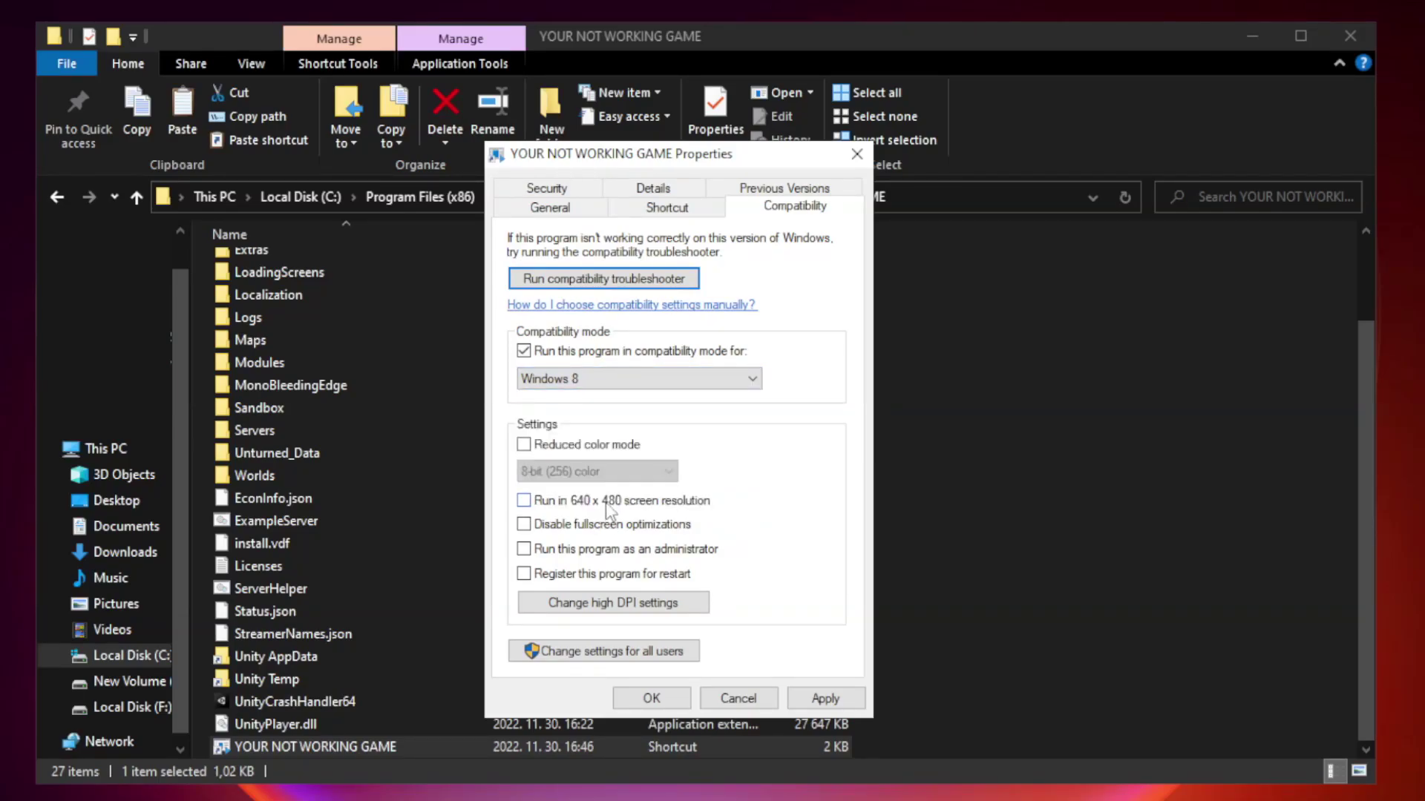
pyautogui.click(558, 528)
pyautogui.click(822, 702)
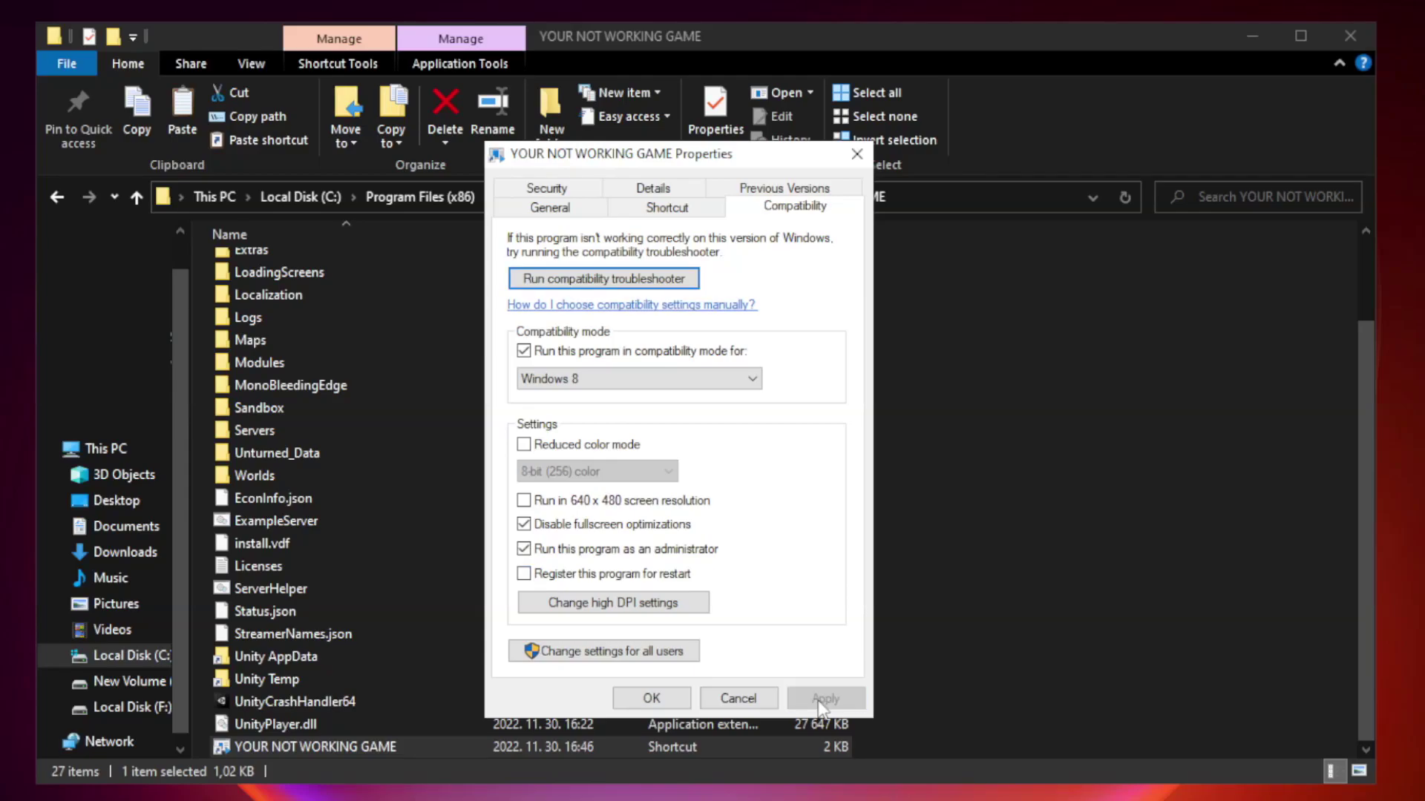
pyautogui.click(651, 699)
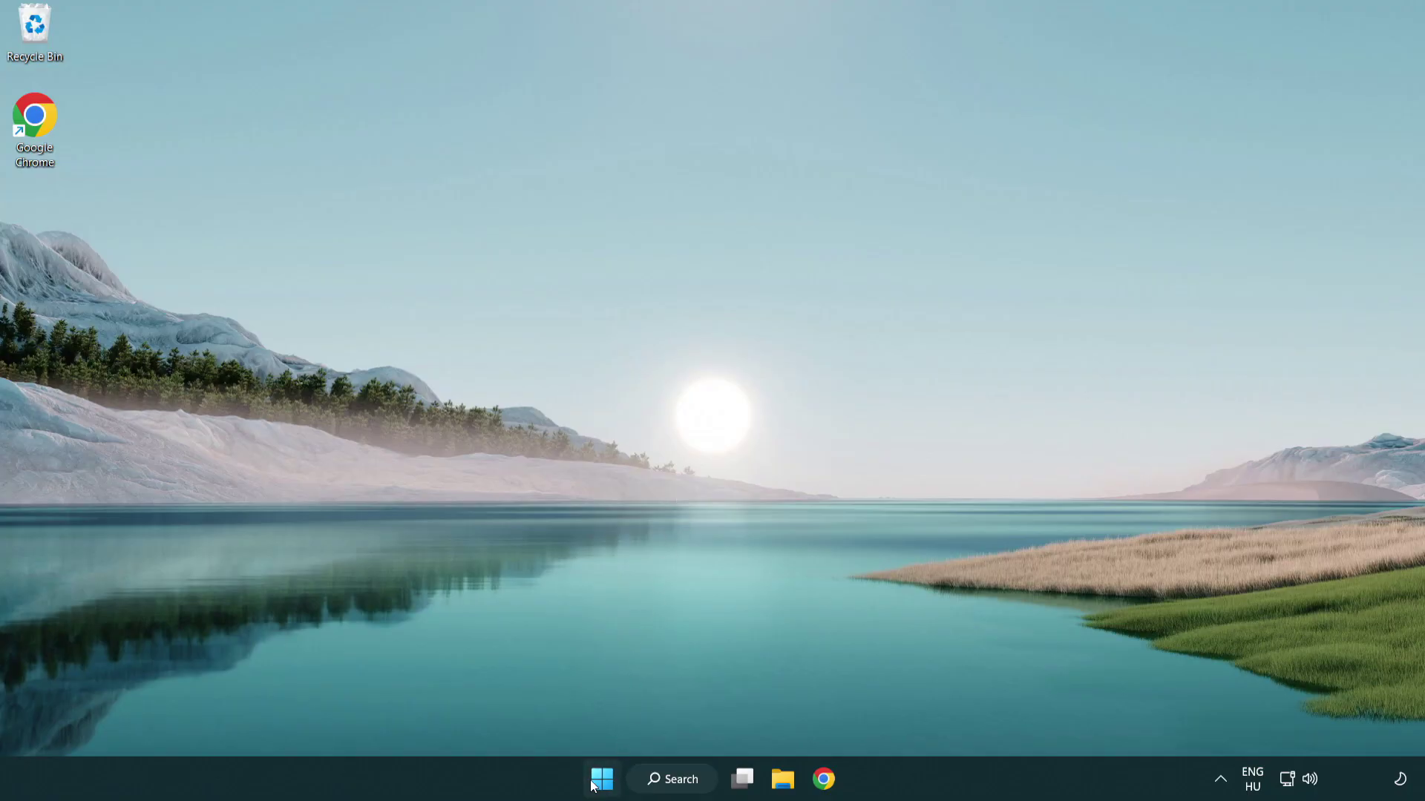
# - In Task Manager's Startup apps, disable Terminal and Phone Link
pyautogui.rightClick(603, 784)
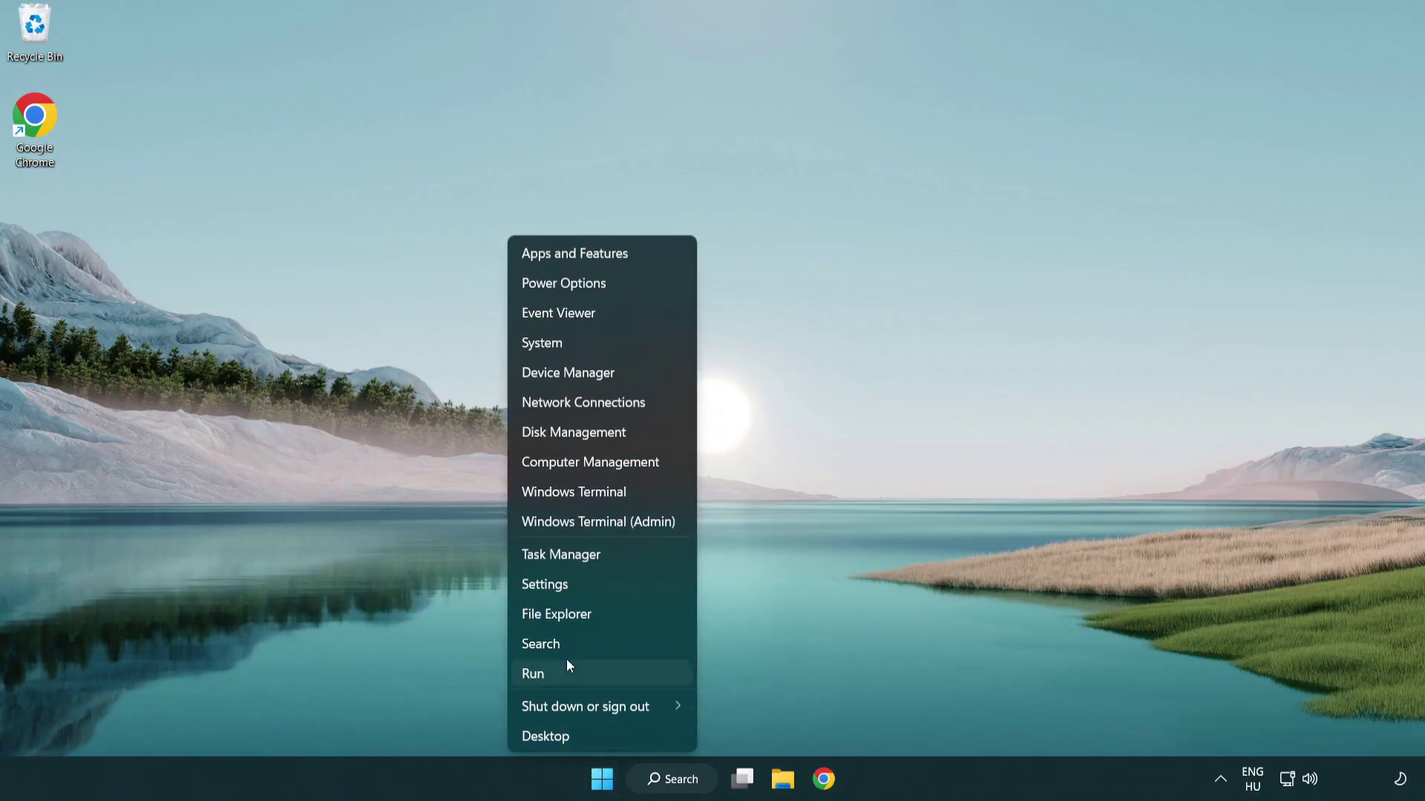
pyautogui.click(630, 562)
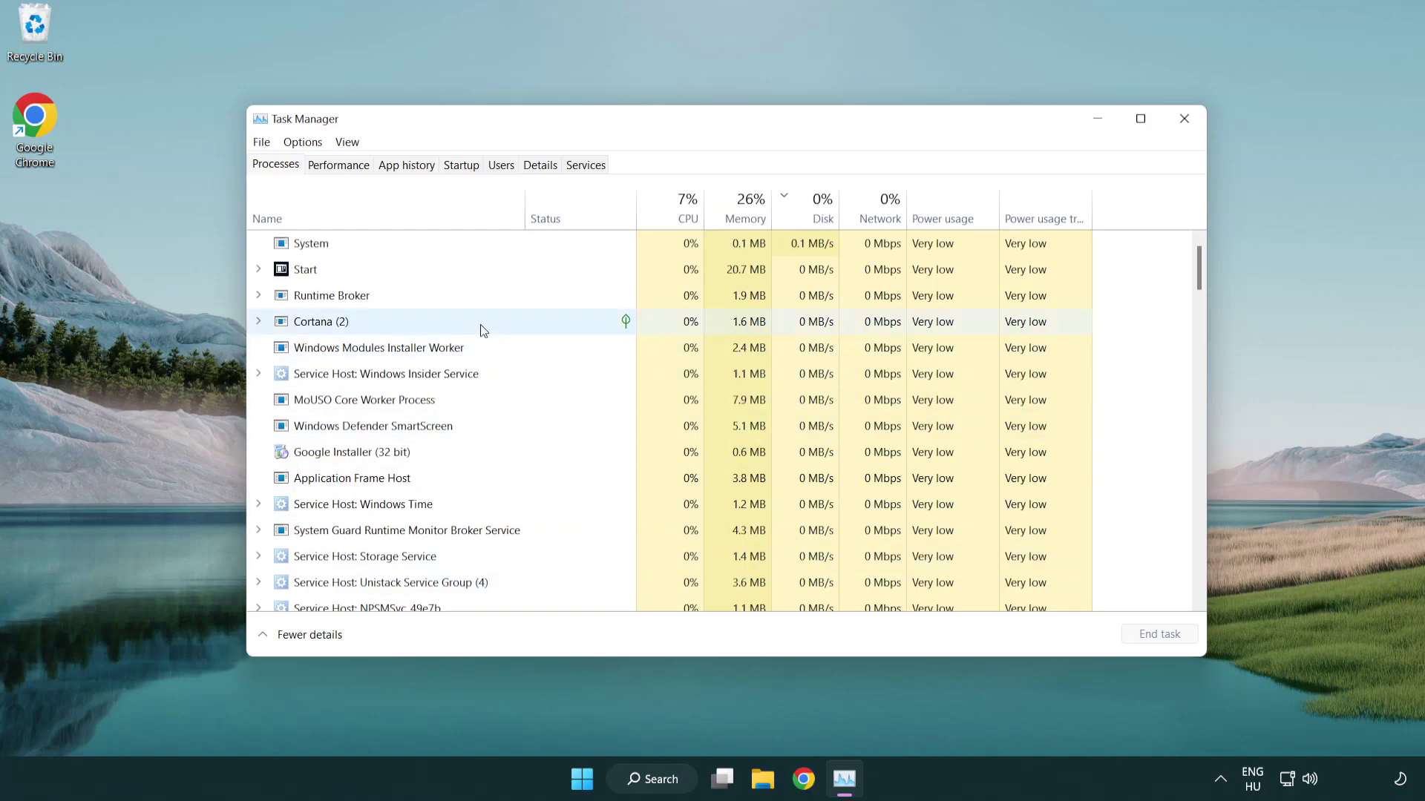
pyautogui.click(463, 166)
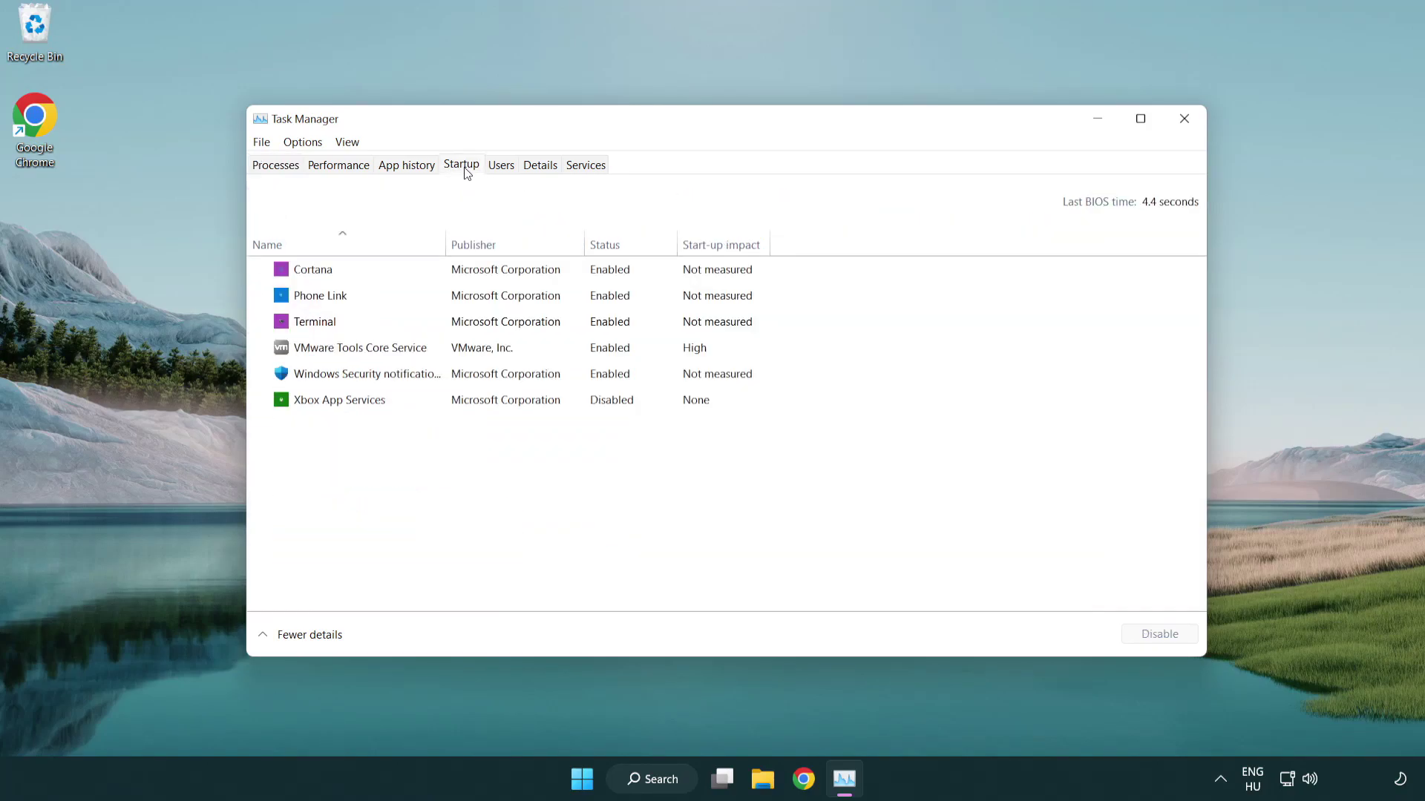
pyautogui.click(467, 325)
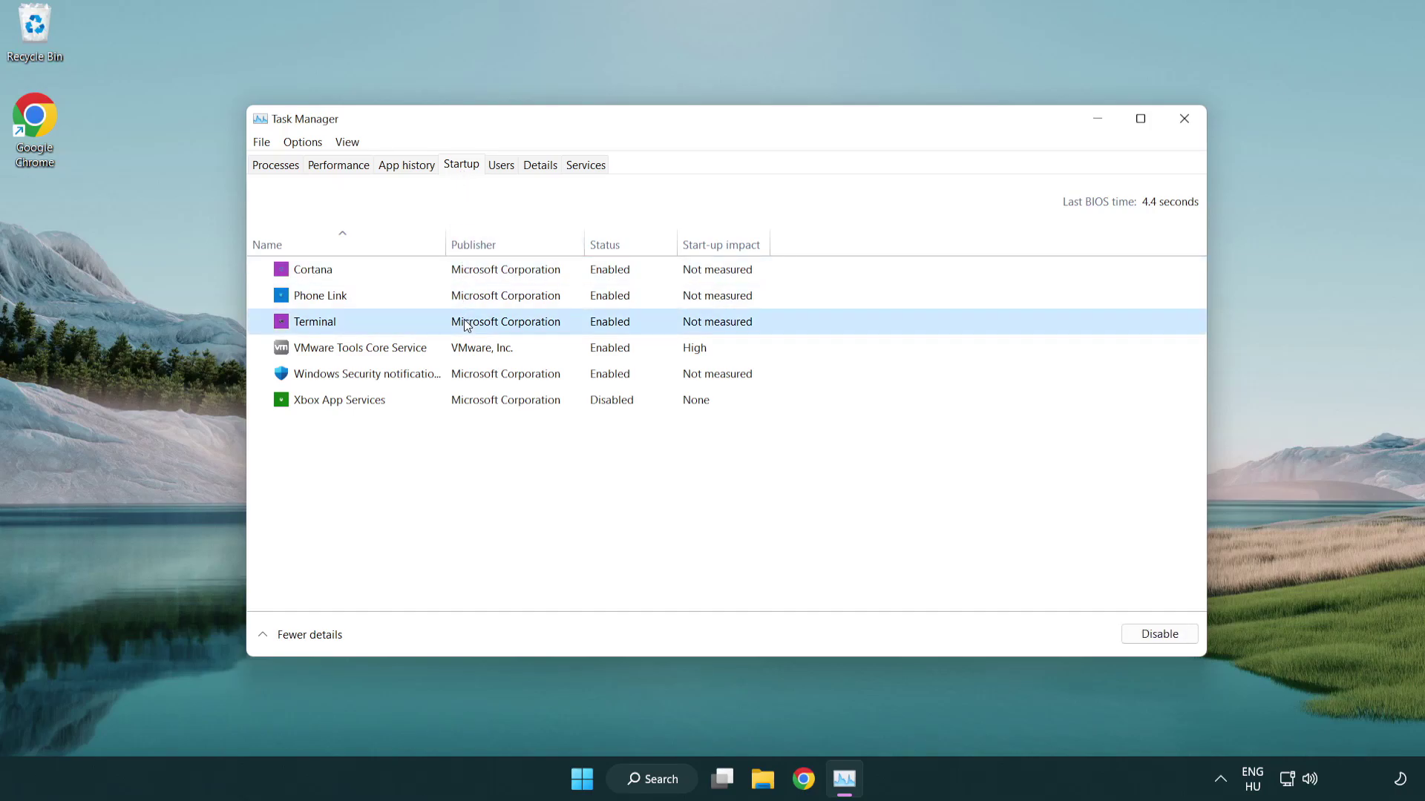
pyautogui.click(1150, 635)
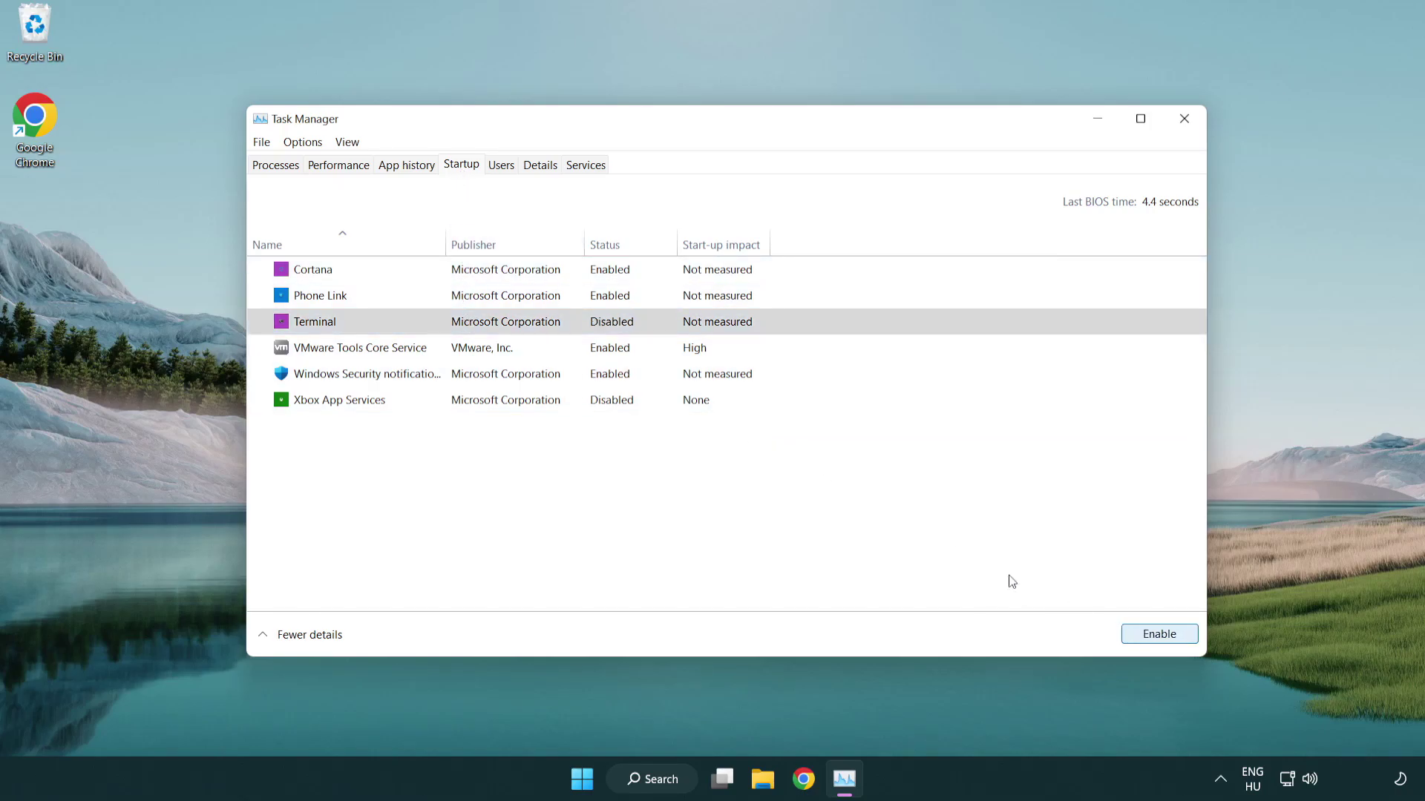
pyautogui.click(595, 302)
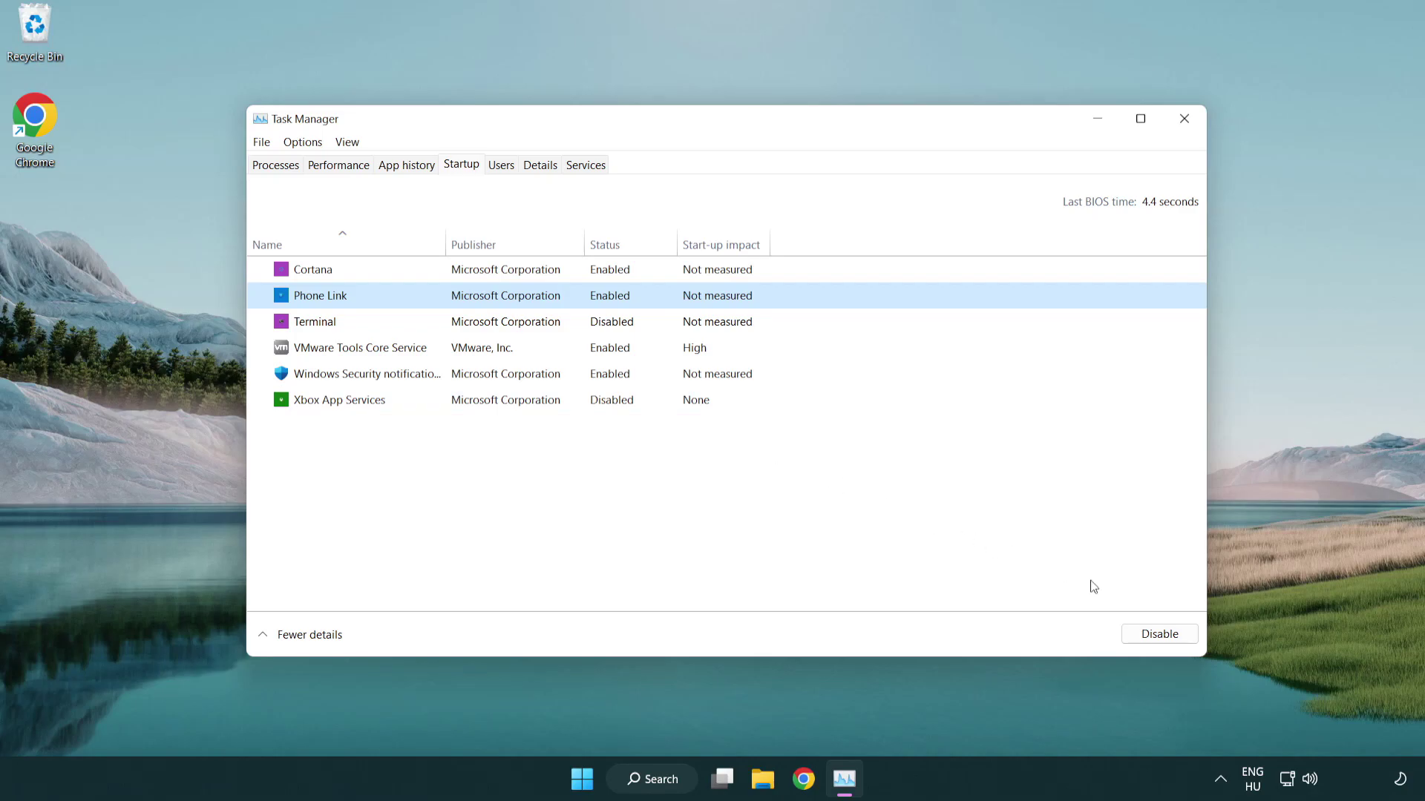
pyautogui.click(1155, 637)
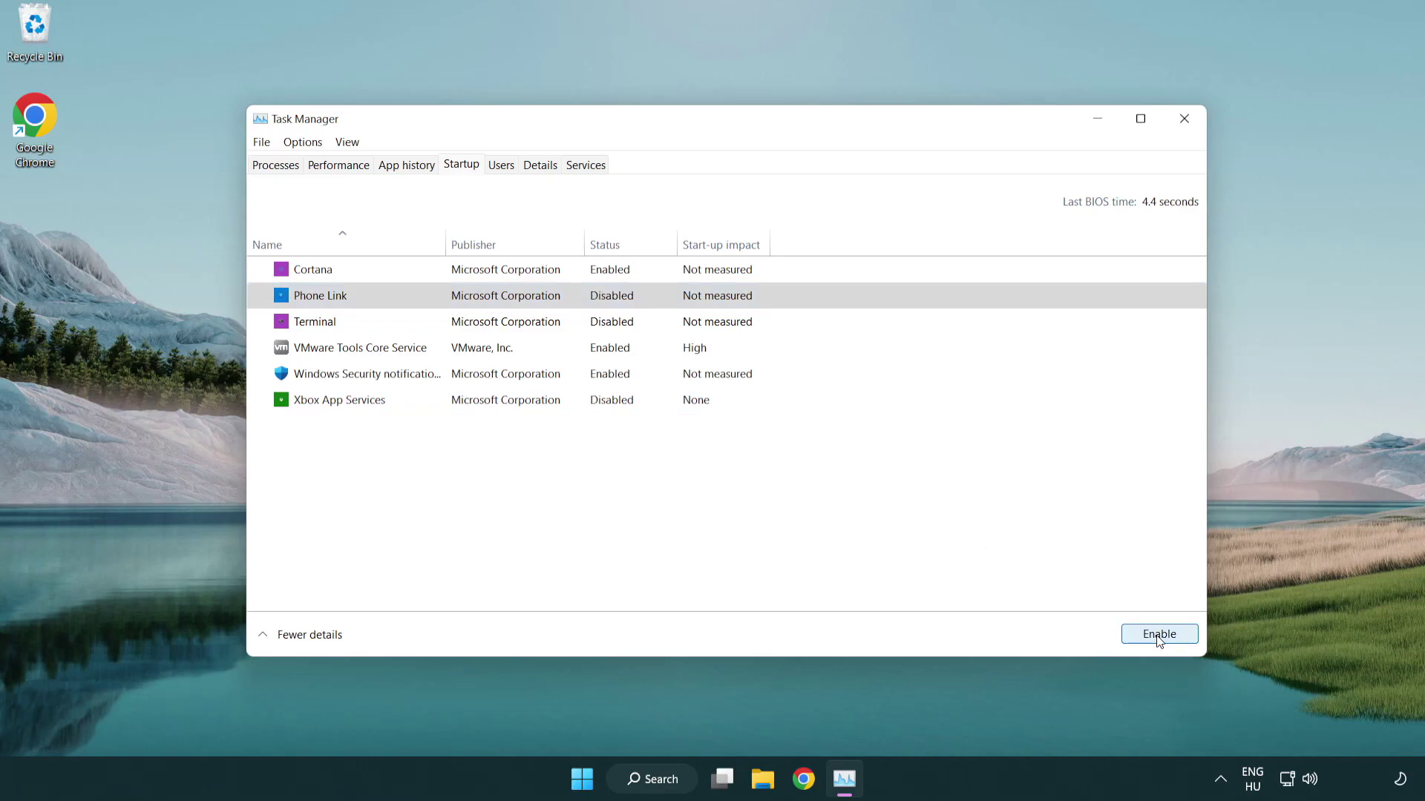
# - Disable Cortana and Windows Security notifications at startup, then close Task Manager
pyautogui.click(509, 278)
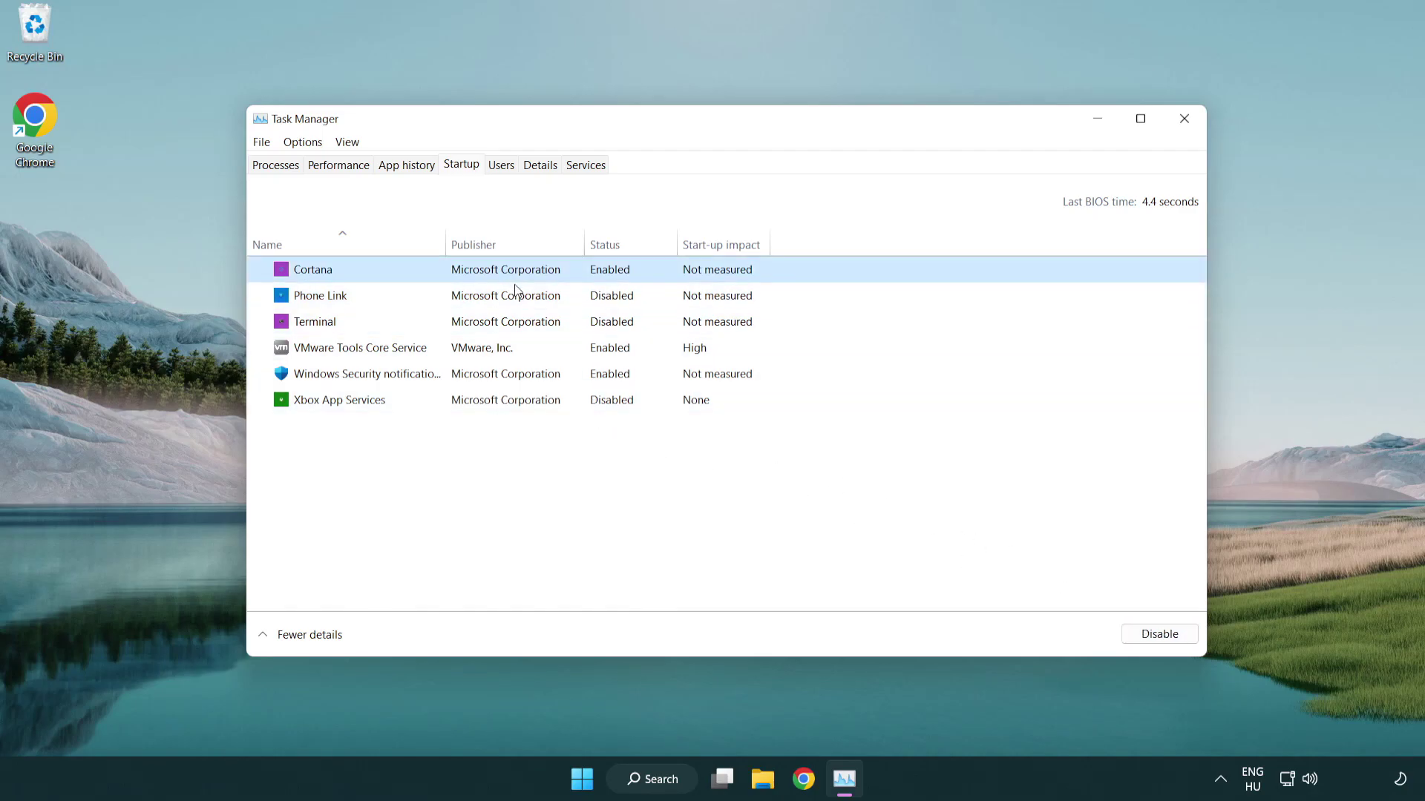
pyautogui.click(1130, 632)
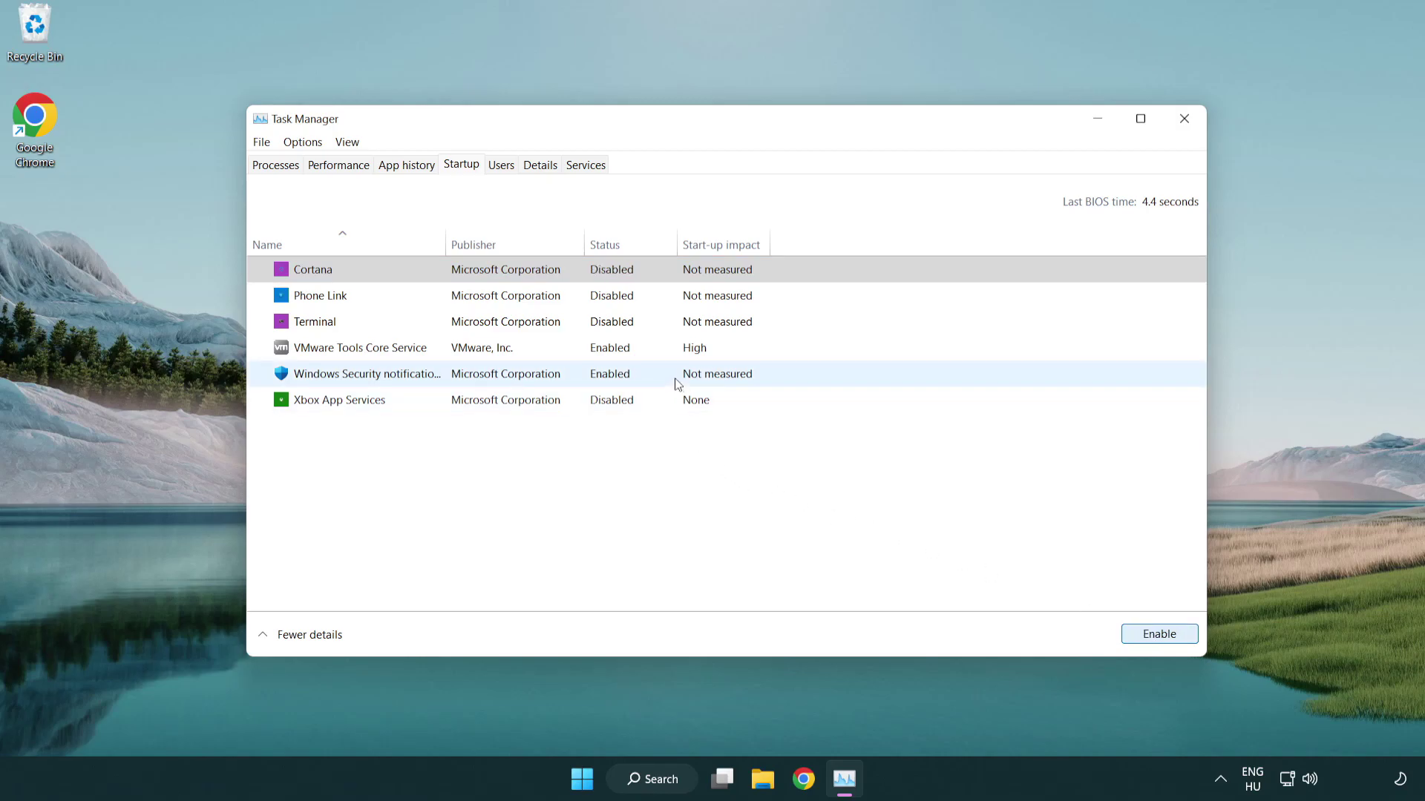
pyautogui.click(677, 383)
pyautogui.click(1124, 631)
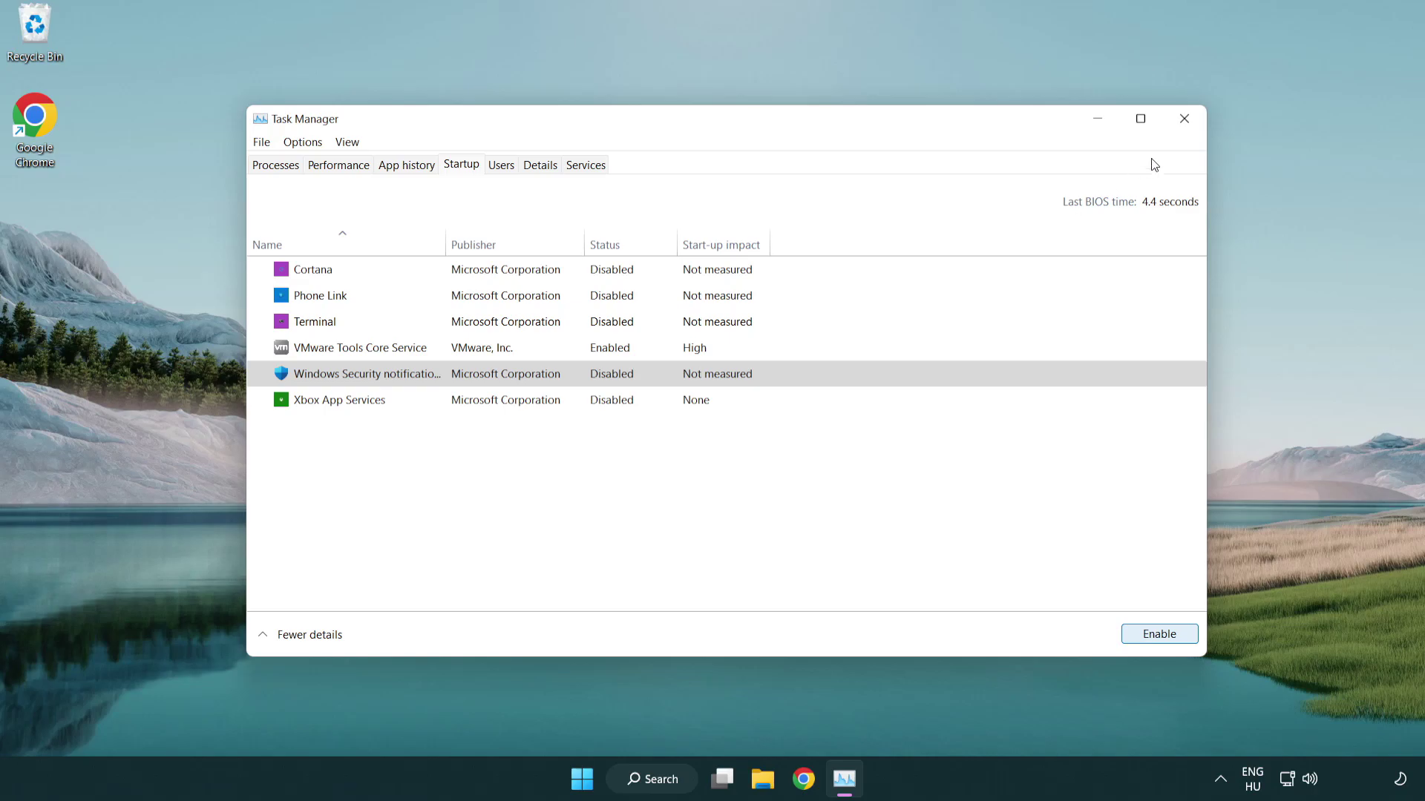
pyautogui.click(1185, 122)
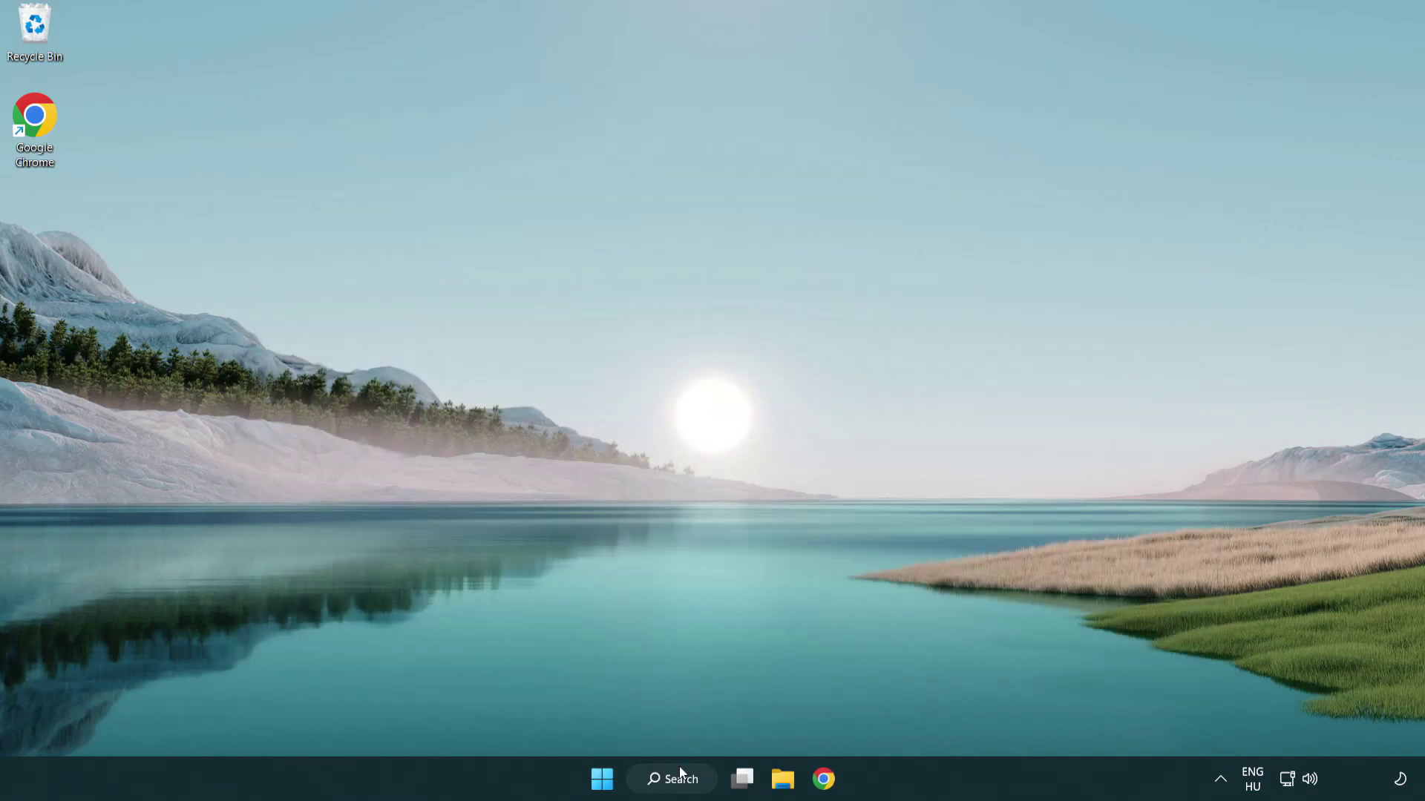
# - Search for 'security' and launch the Windows Security app
pyautogui.click(680, 789)
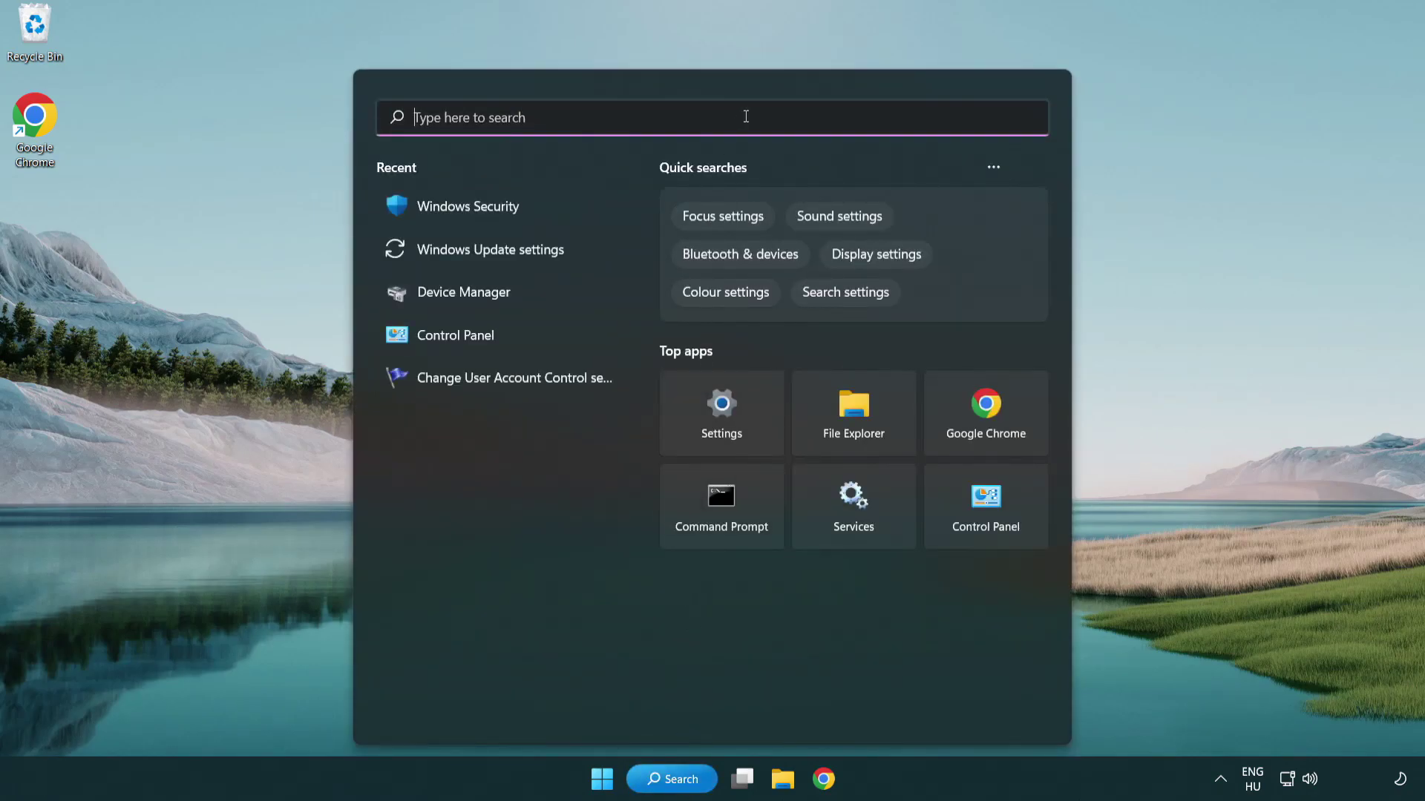
pyautogui.write('securi')
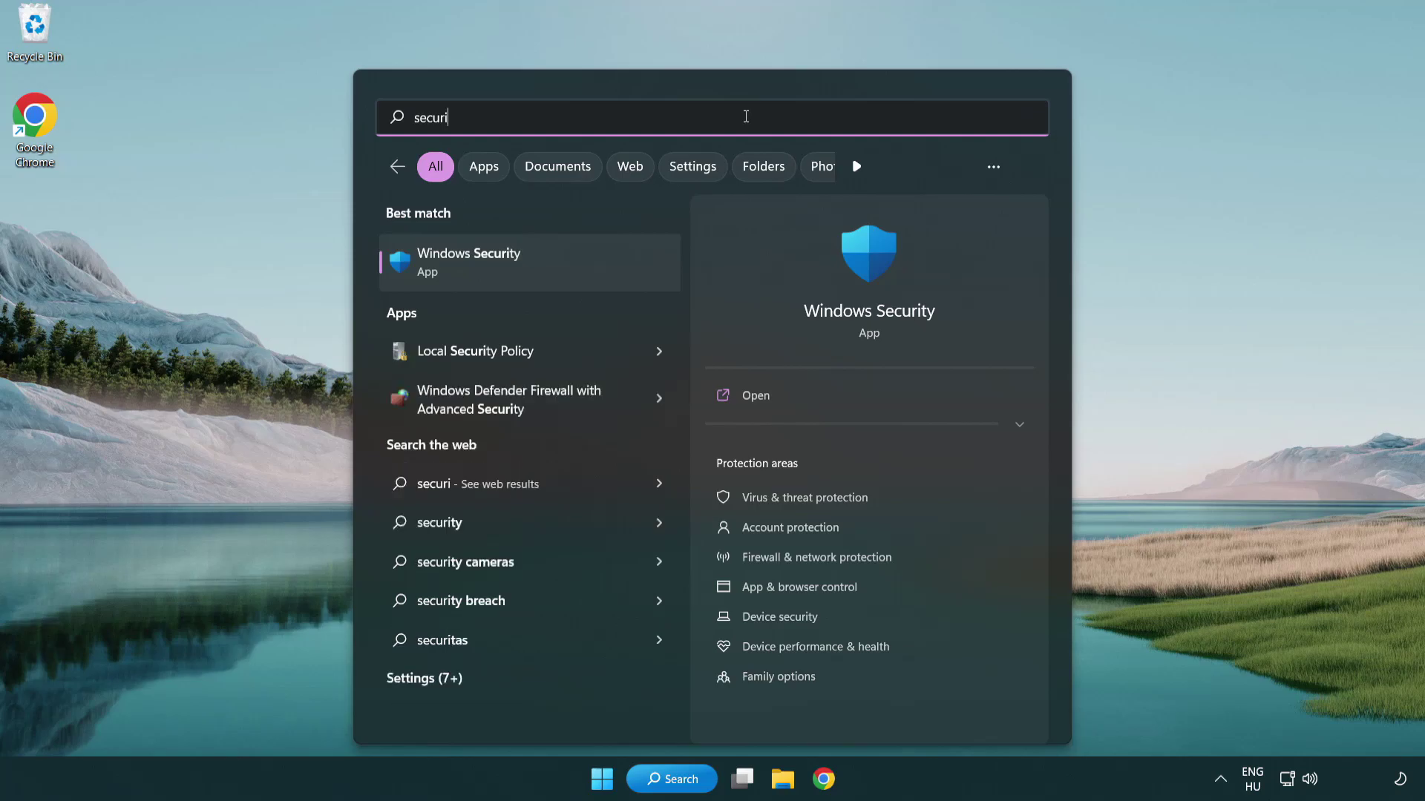
pyautogui.write('ty')
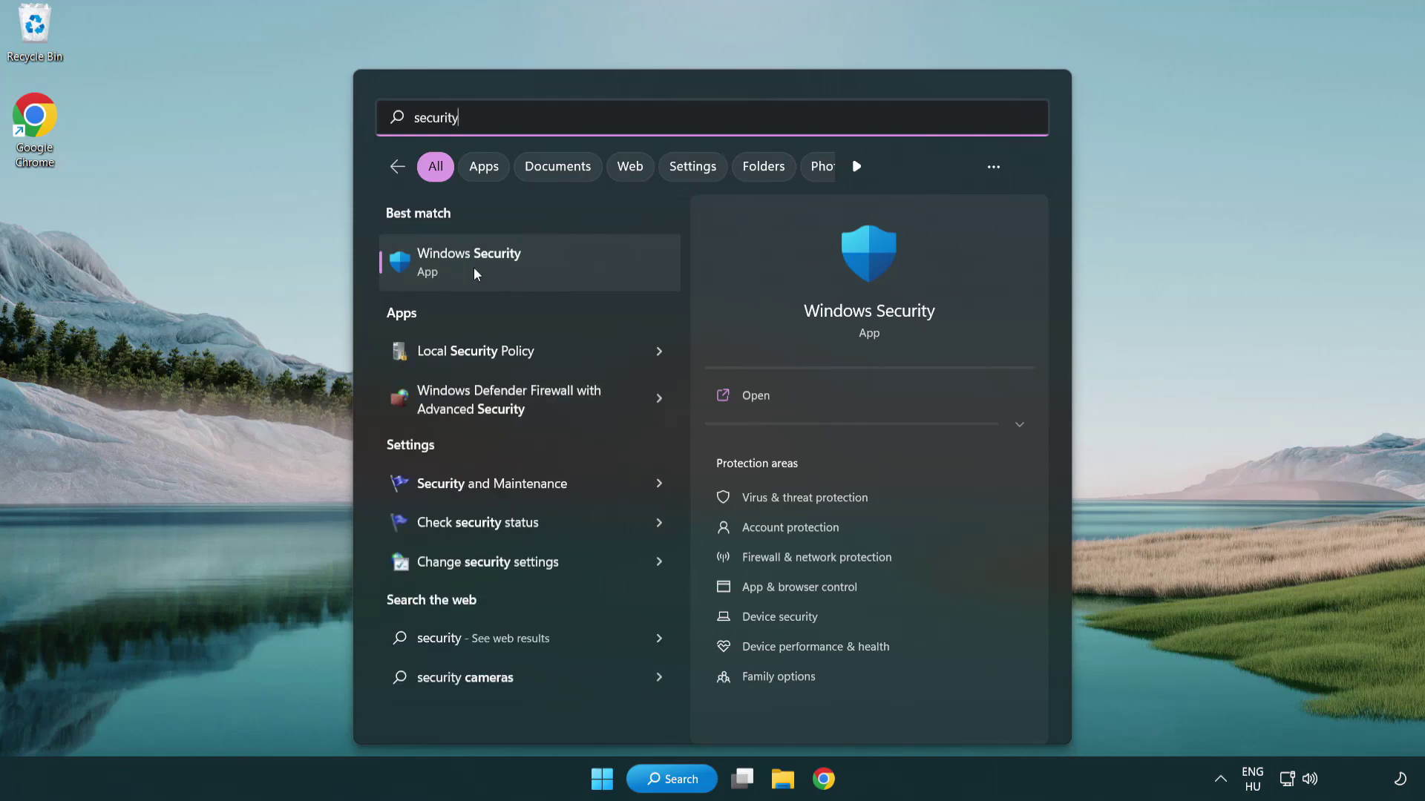
pyautogui.click(582, 269)
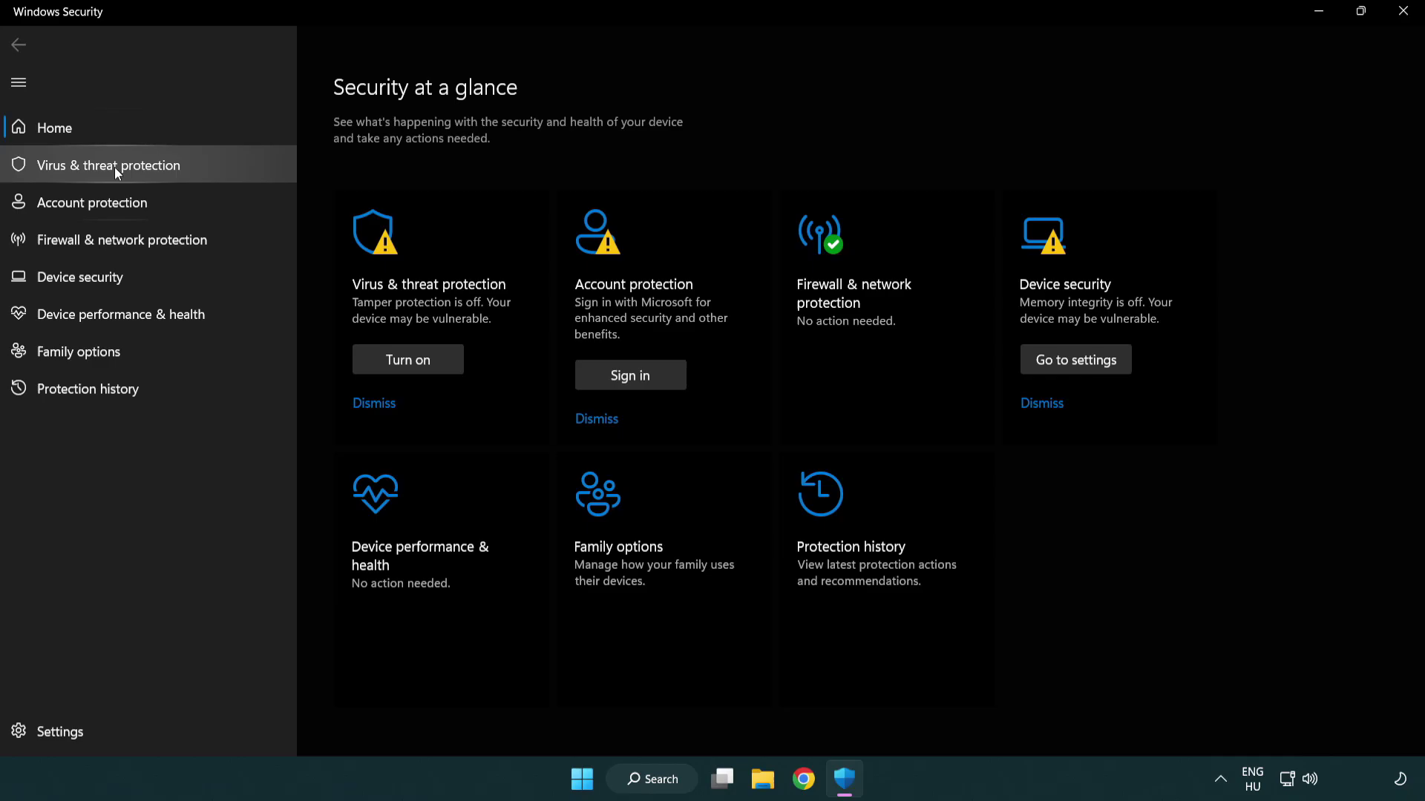
# - Go into Virus & threat protection settings and show the Defender exclusions list with chrome.exe
pyautogui.click(217, 170)
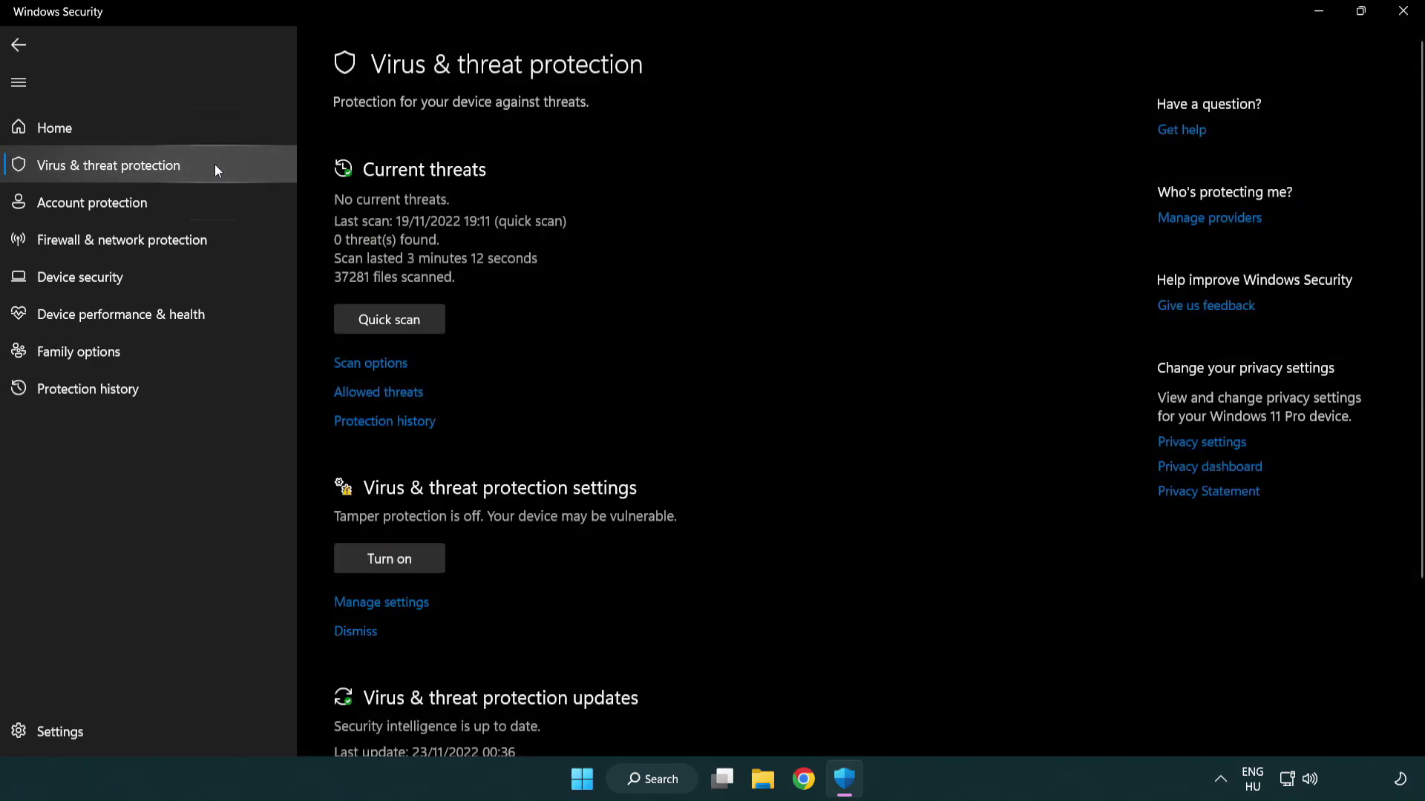
pyautogui.scroll(-3, 411, 304)
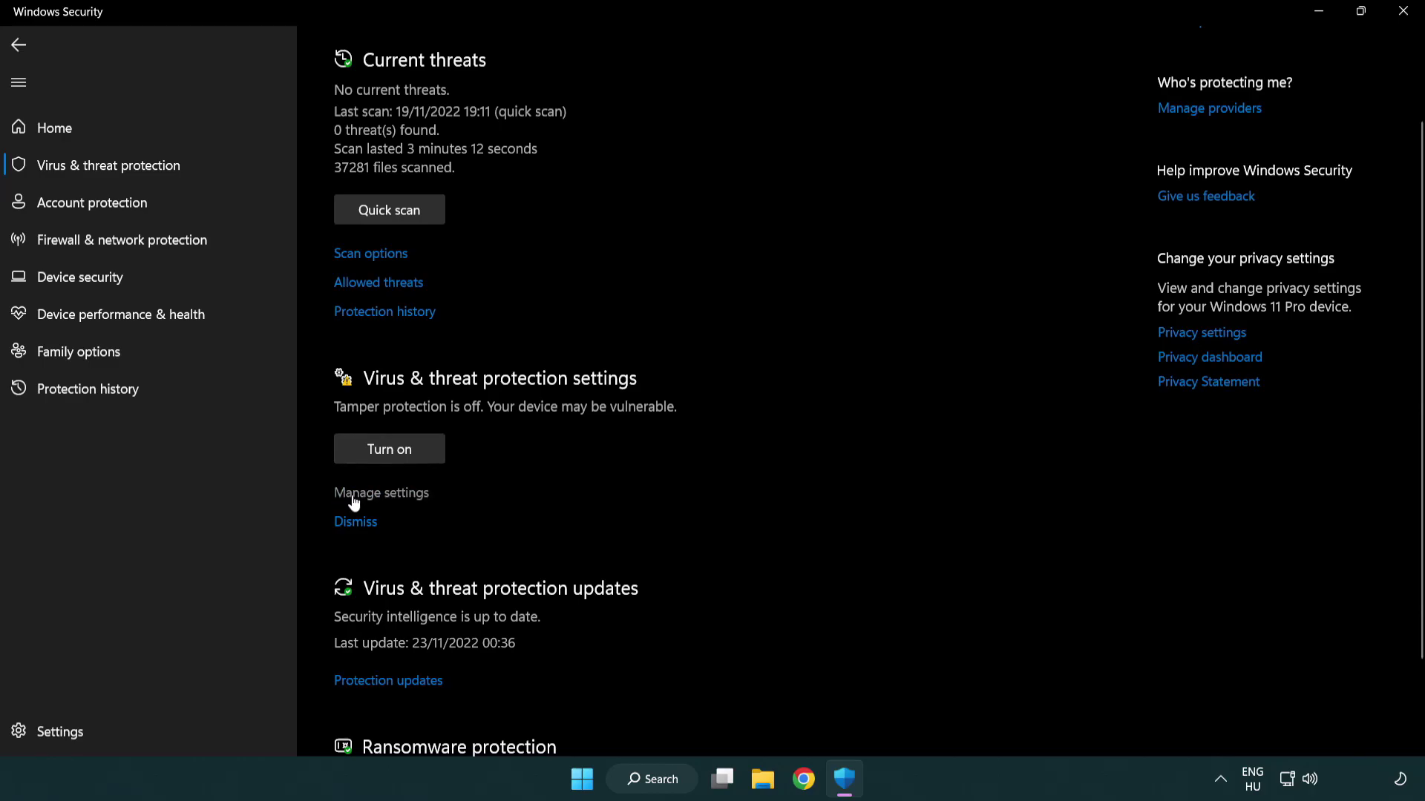
pyautogui.click(379, 494)
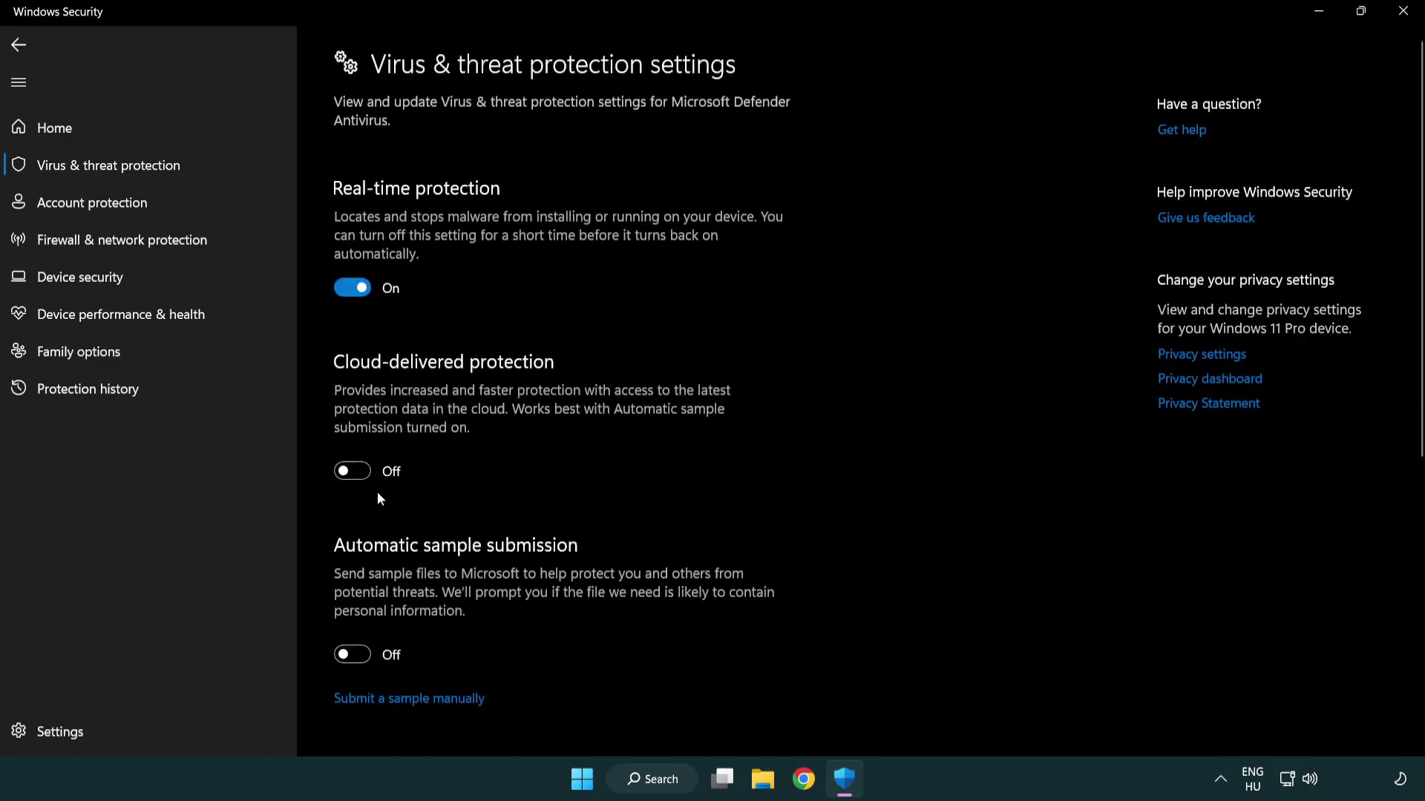
pyautogui.scroll(-7, 380, 498)
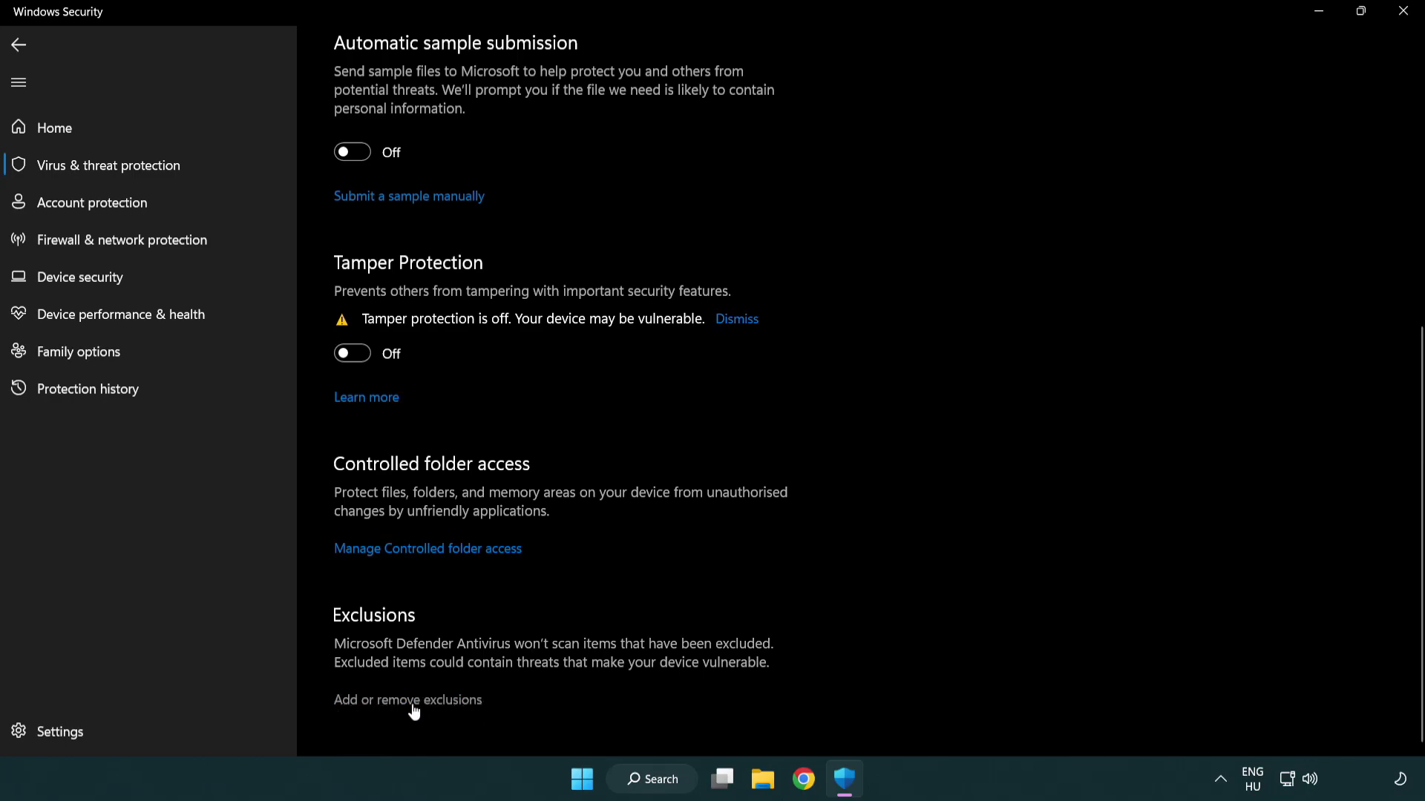
pyautogui.click(414, 705)
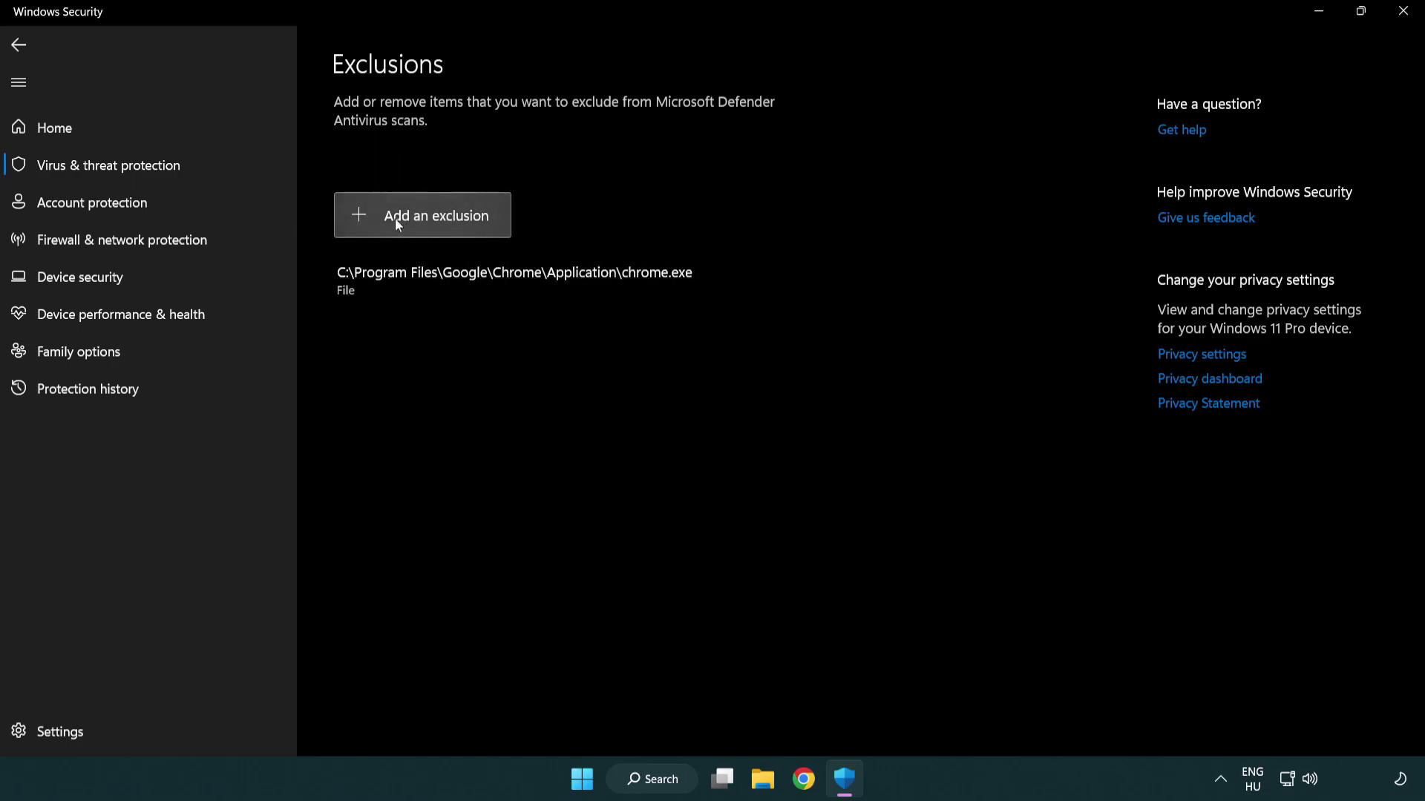
# - Start adding a File exclusion and go up to This PC in the file picker
pyautogui.click(427, 223)
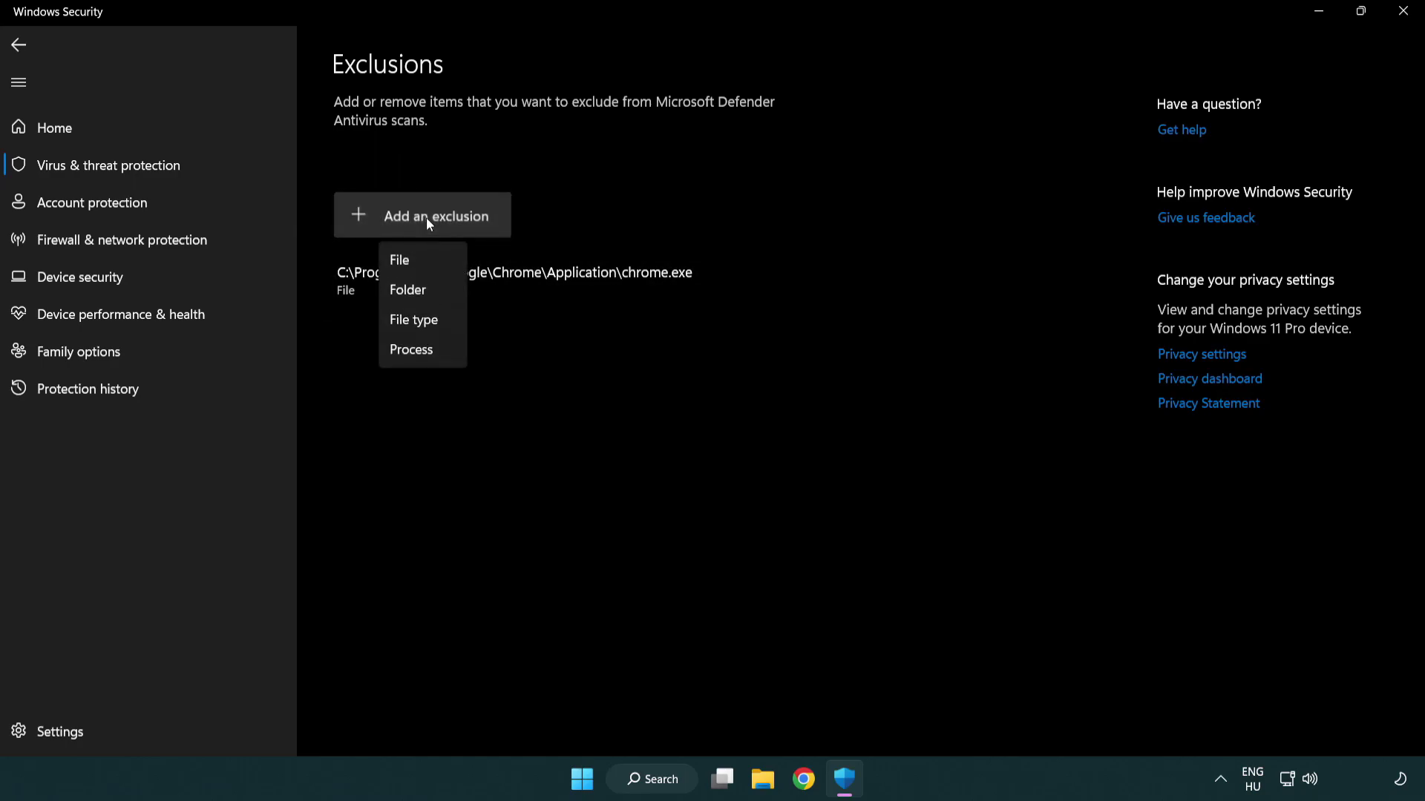
pyautogui.click(429, 261)
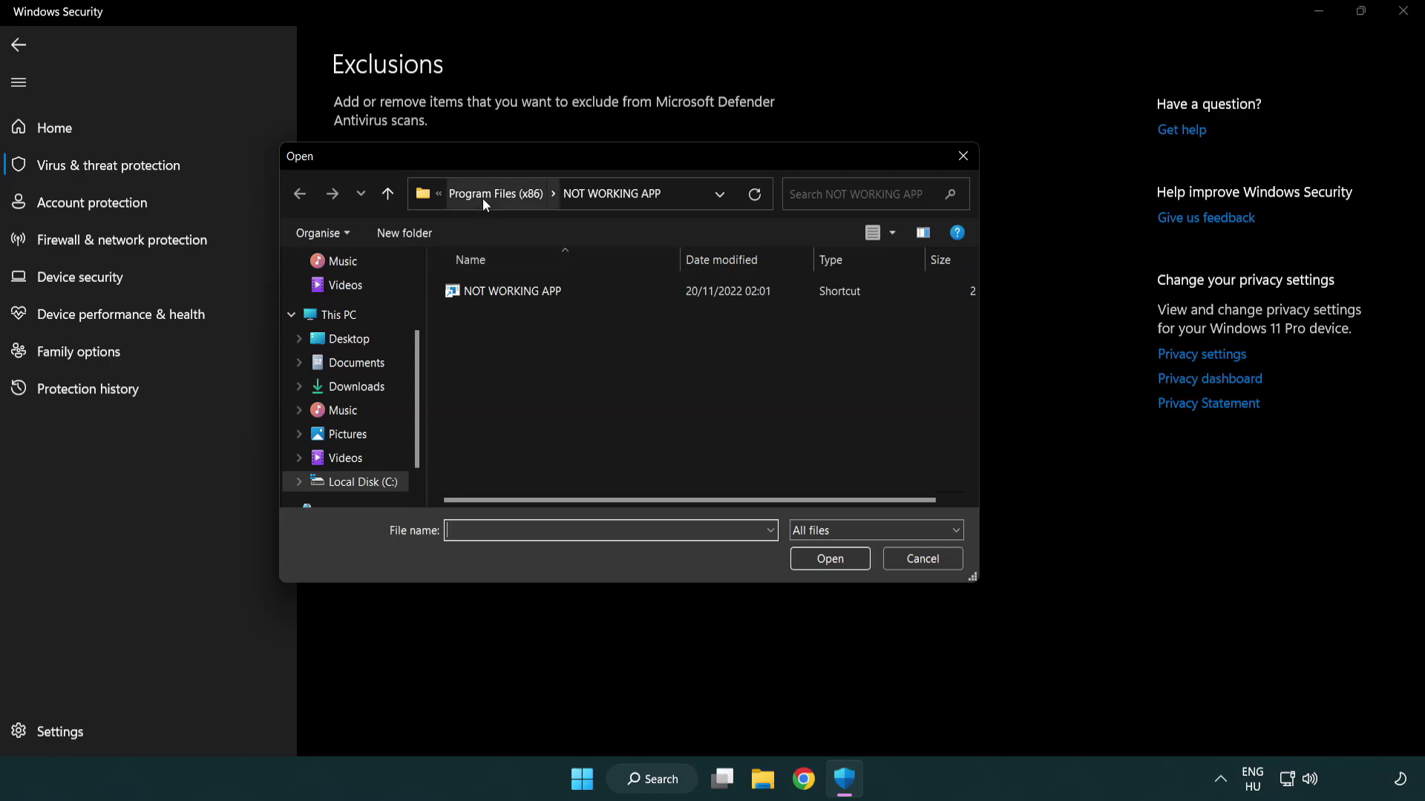
pyautogui.click(483, 199)
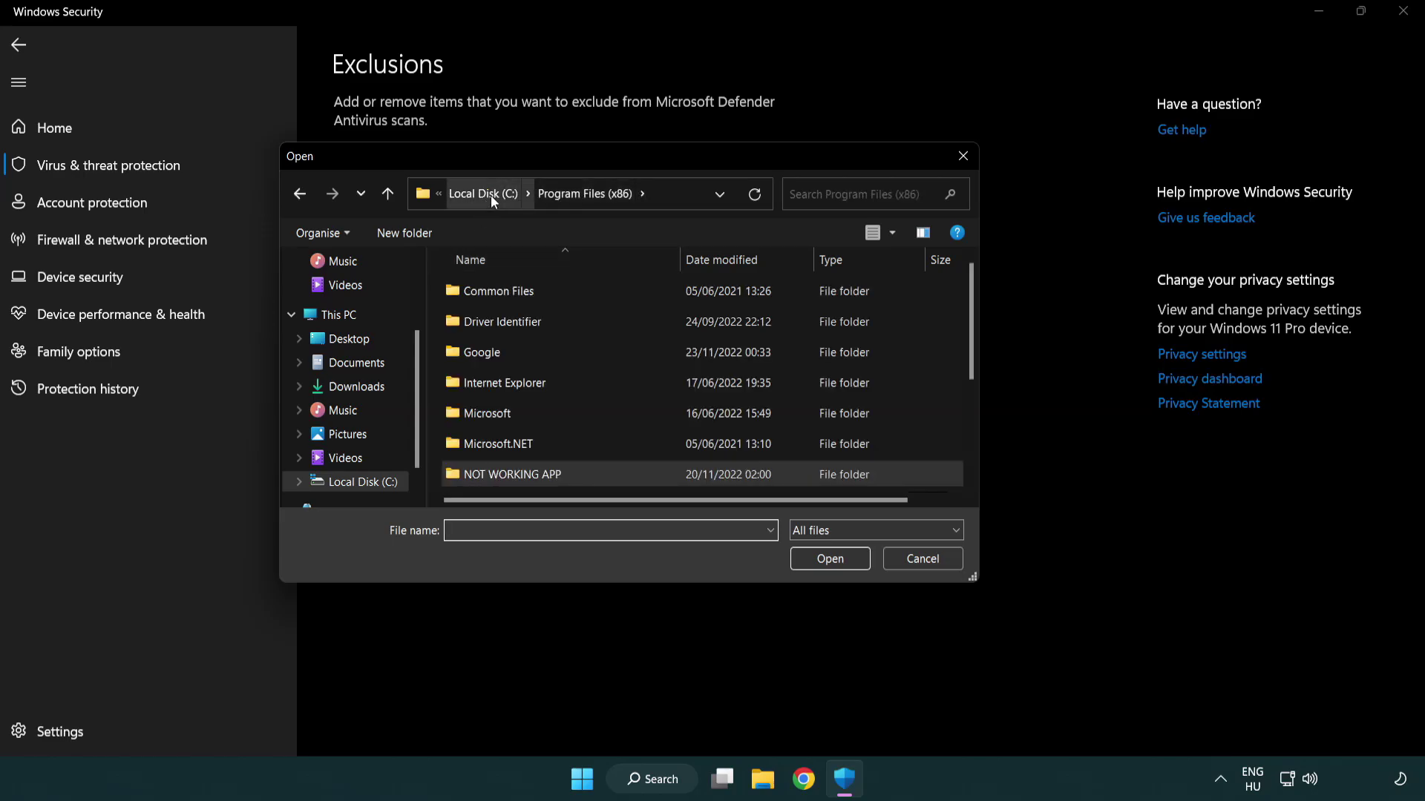
pyautogui.click(492, 194)
pyautogui.click(482, 197)
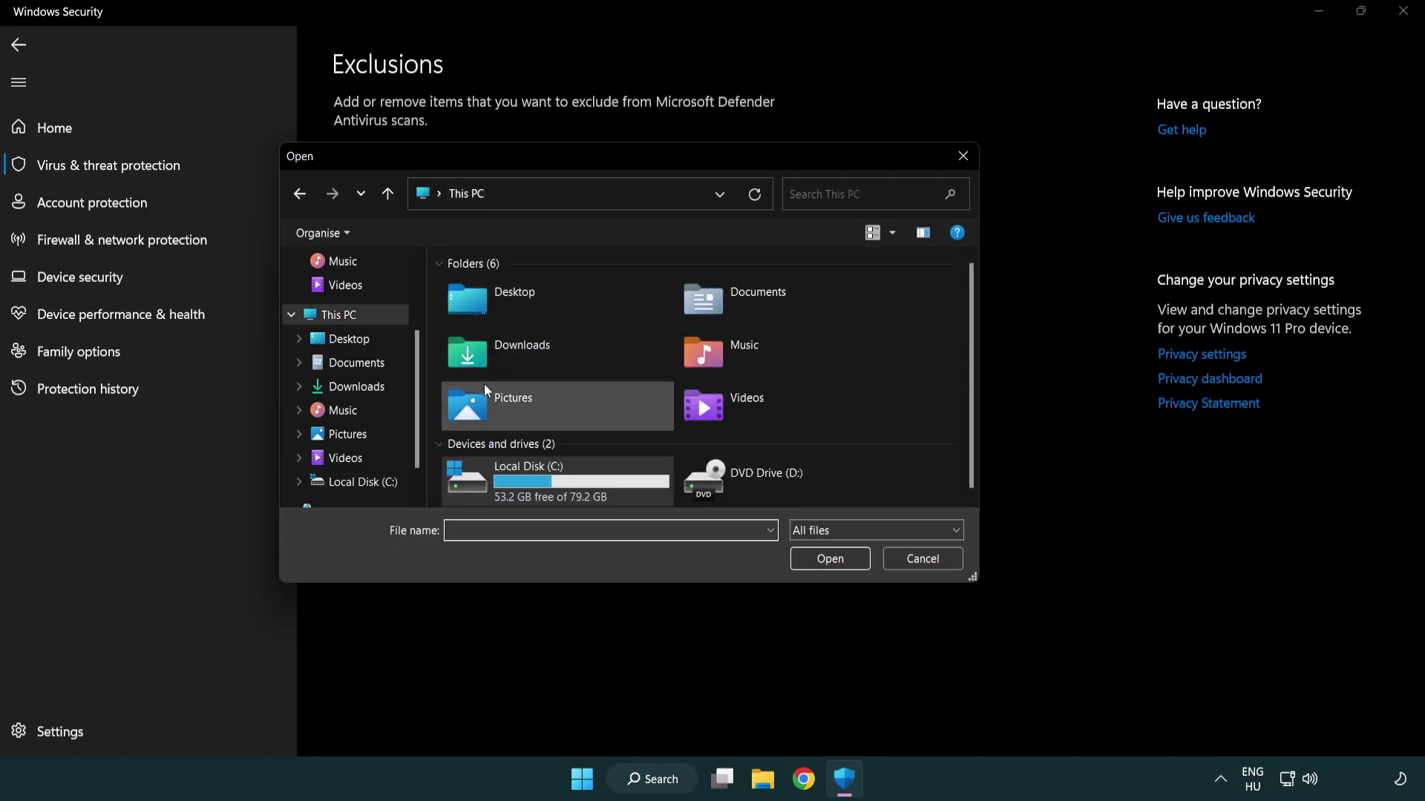
# - Exclude the NOT WORKING APP shortcut from C:\Program Files (x86)\NOT WORKING APP, then close Windows Security
pyautogui.doubleClick(519, 493)
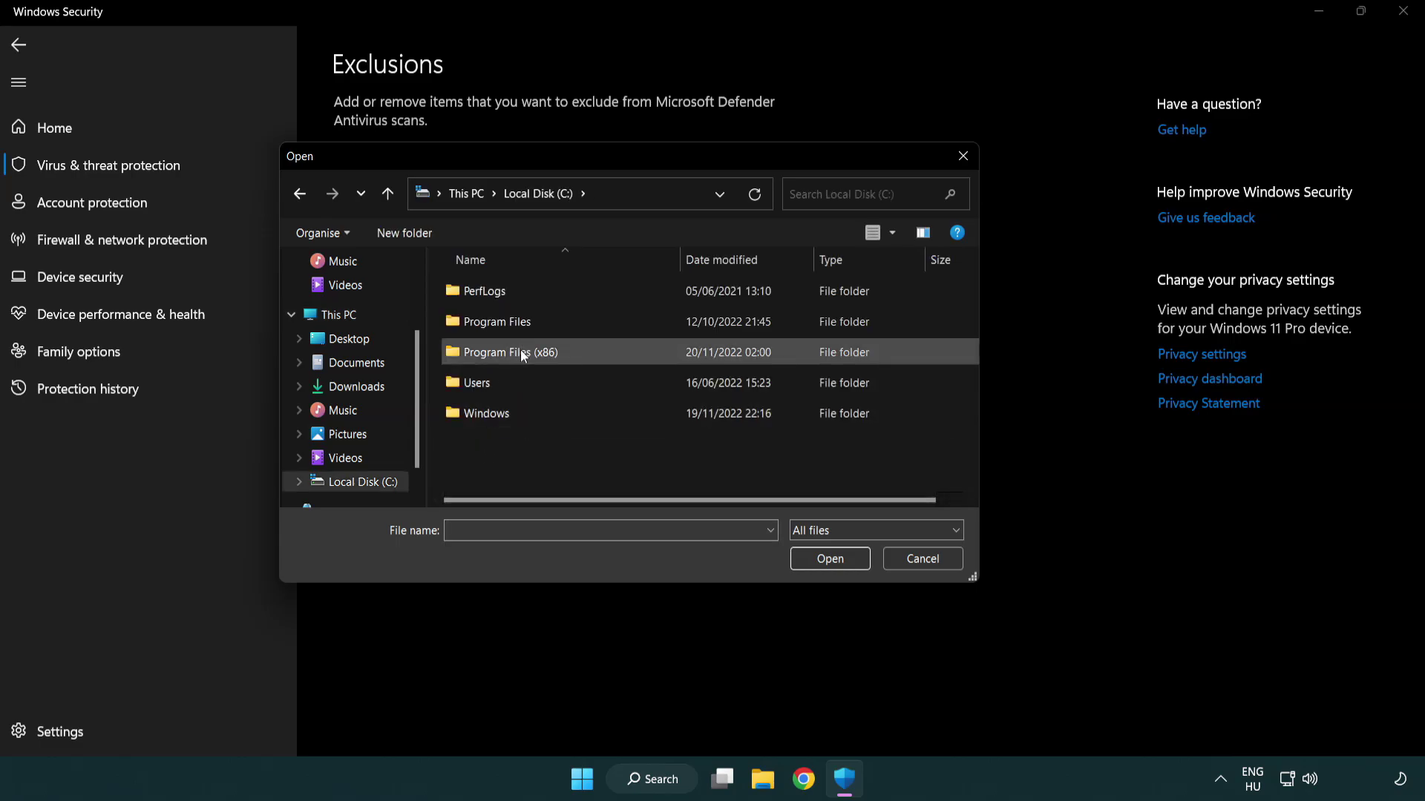
pyautogui.doubleClick(521, 352)
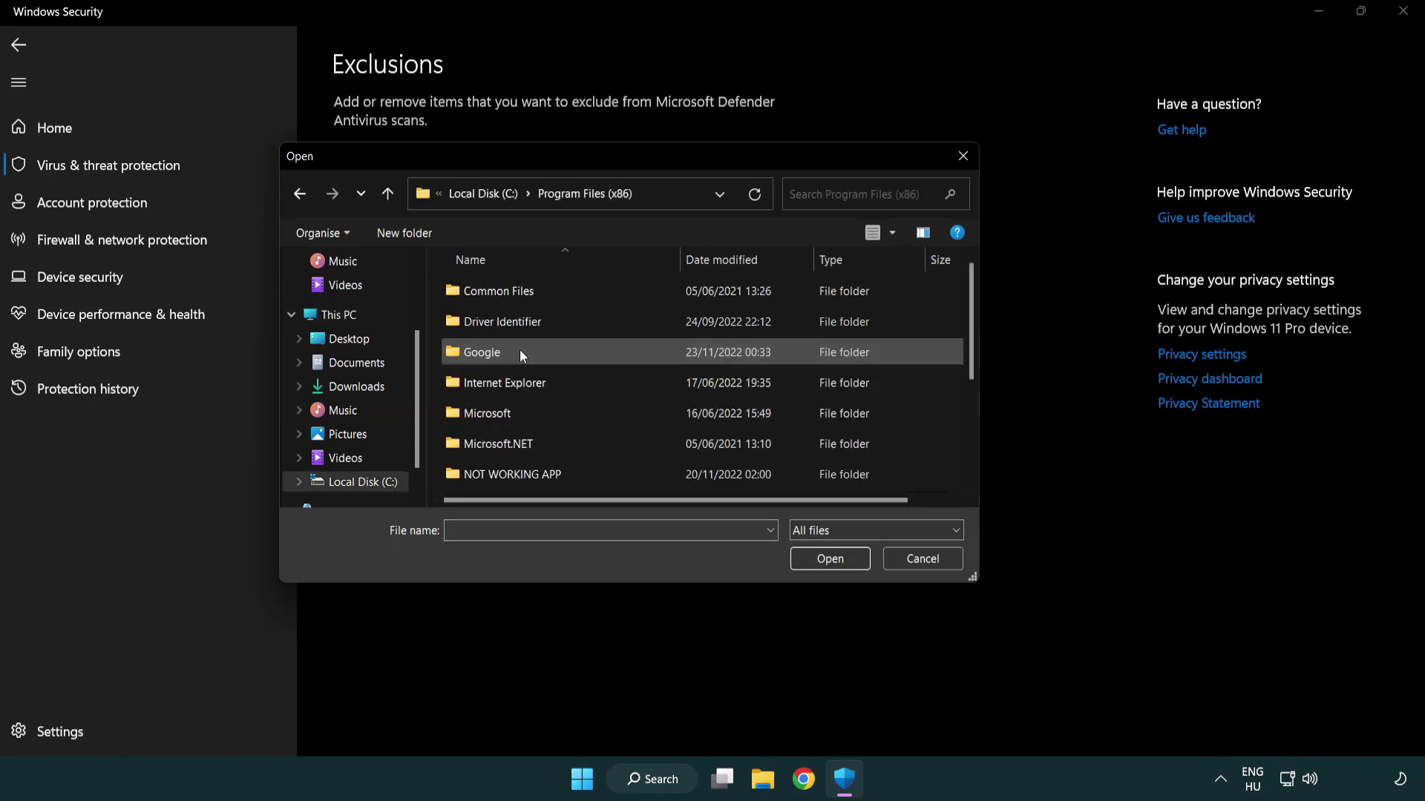
pyautogui.doubleClick(531, 477)
pyautogui.click(502, 291)
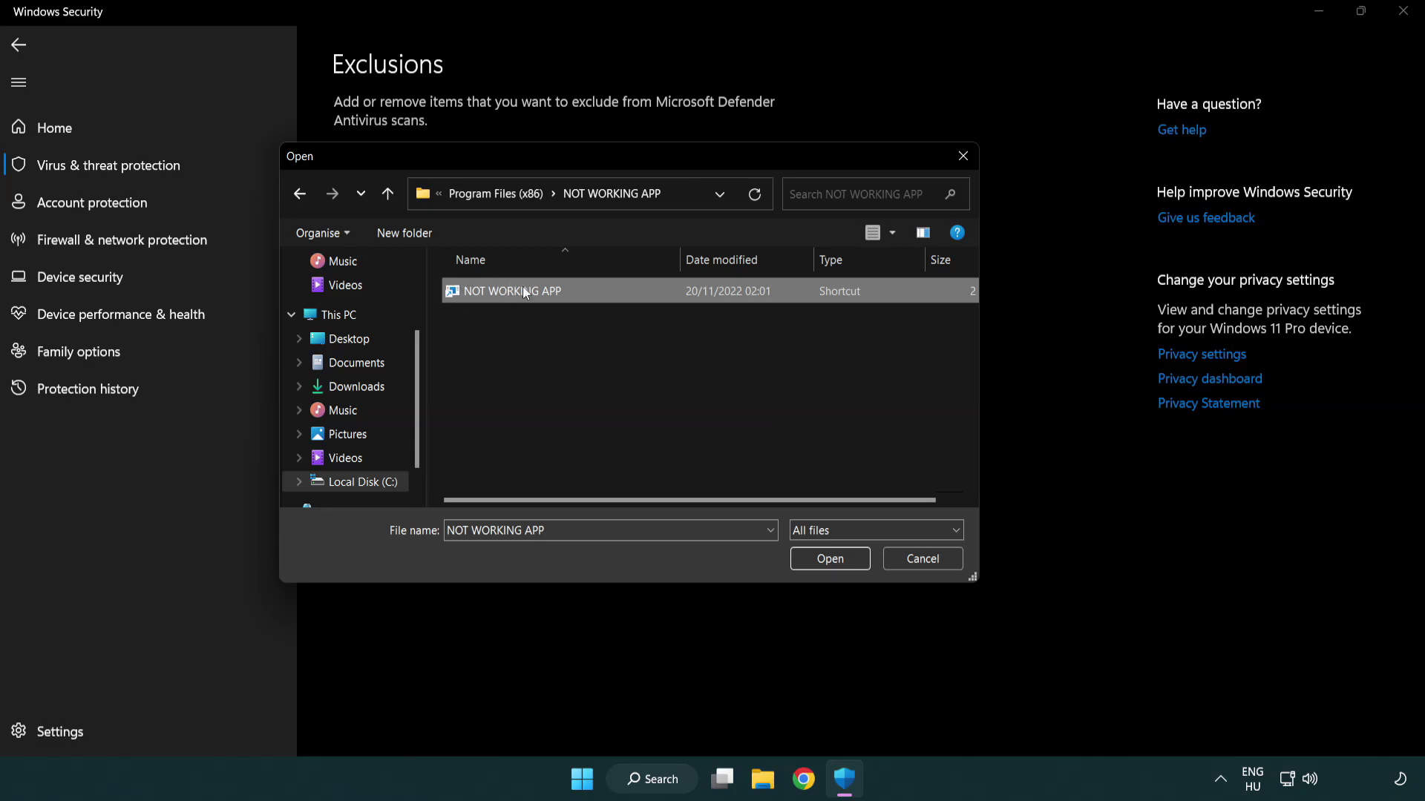
pyautogui.click(828, 569)
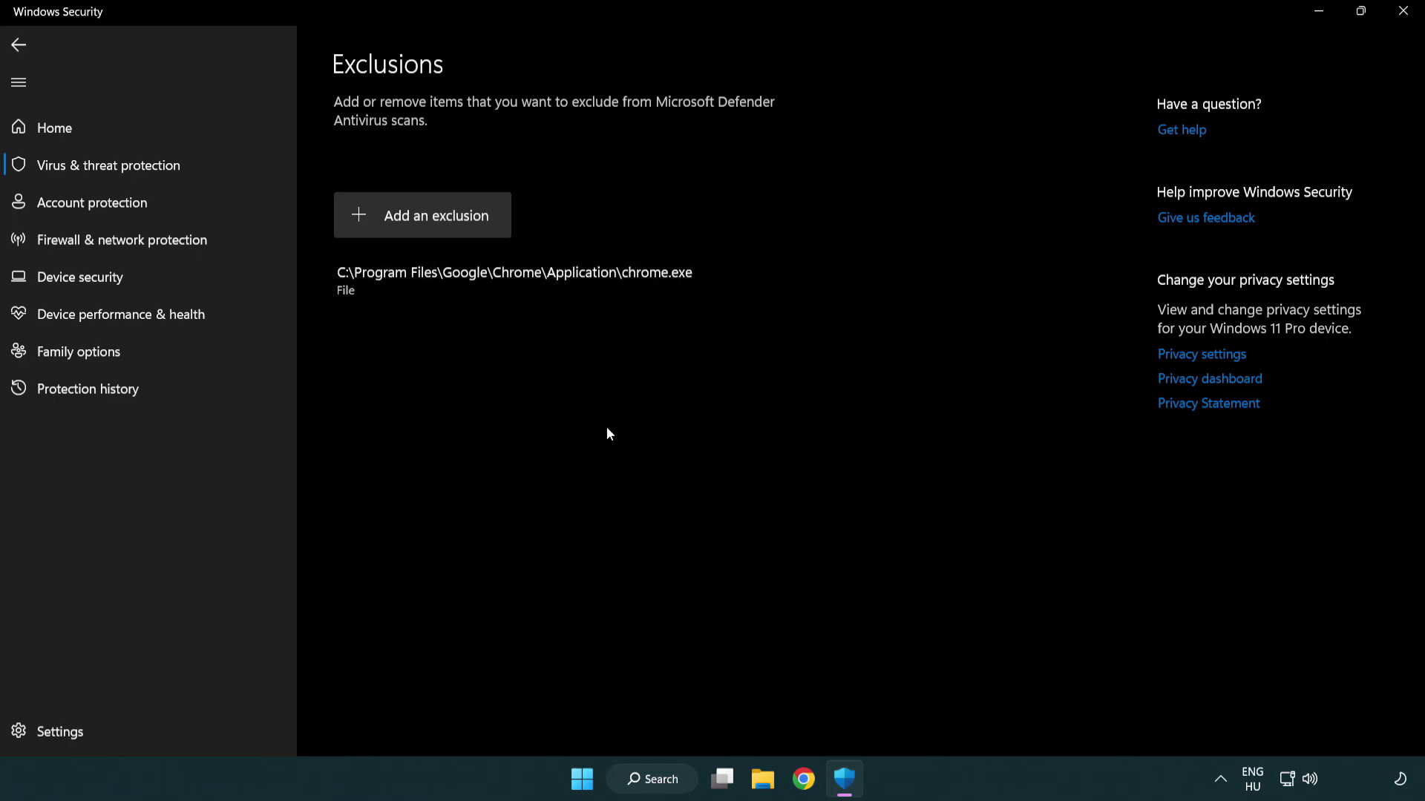
pyautogui.click(1402, 12)
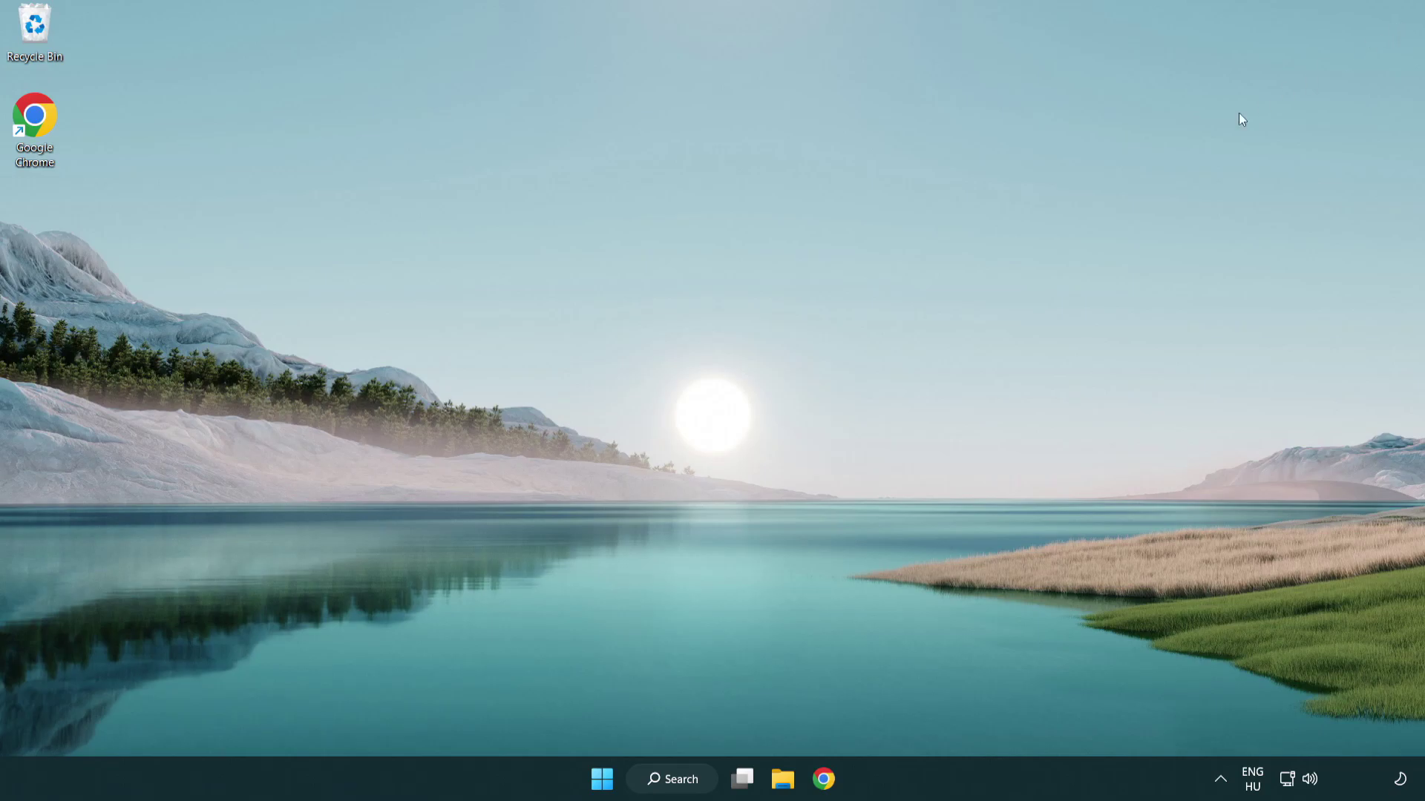
# - Show the Start menu power options: Sleep, Shut down and Restart
pyautogui.click(601, 779)
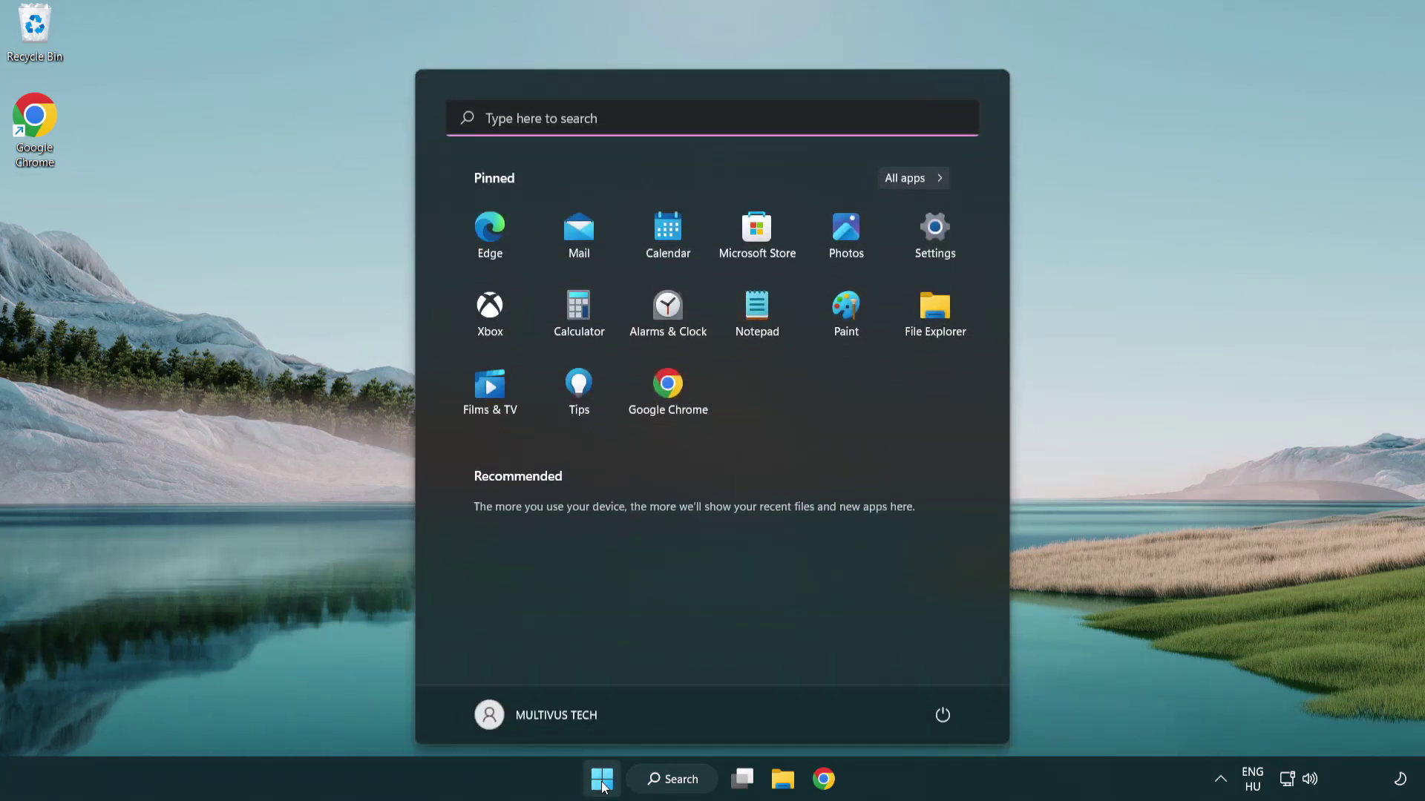
pyautogui.click(950, 712)
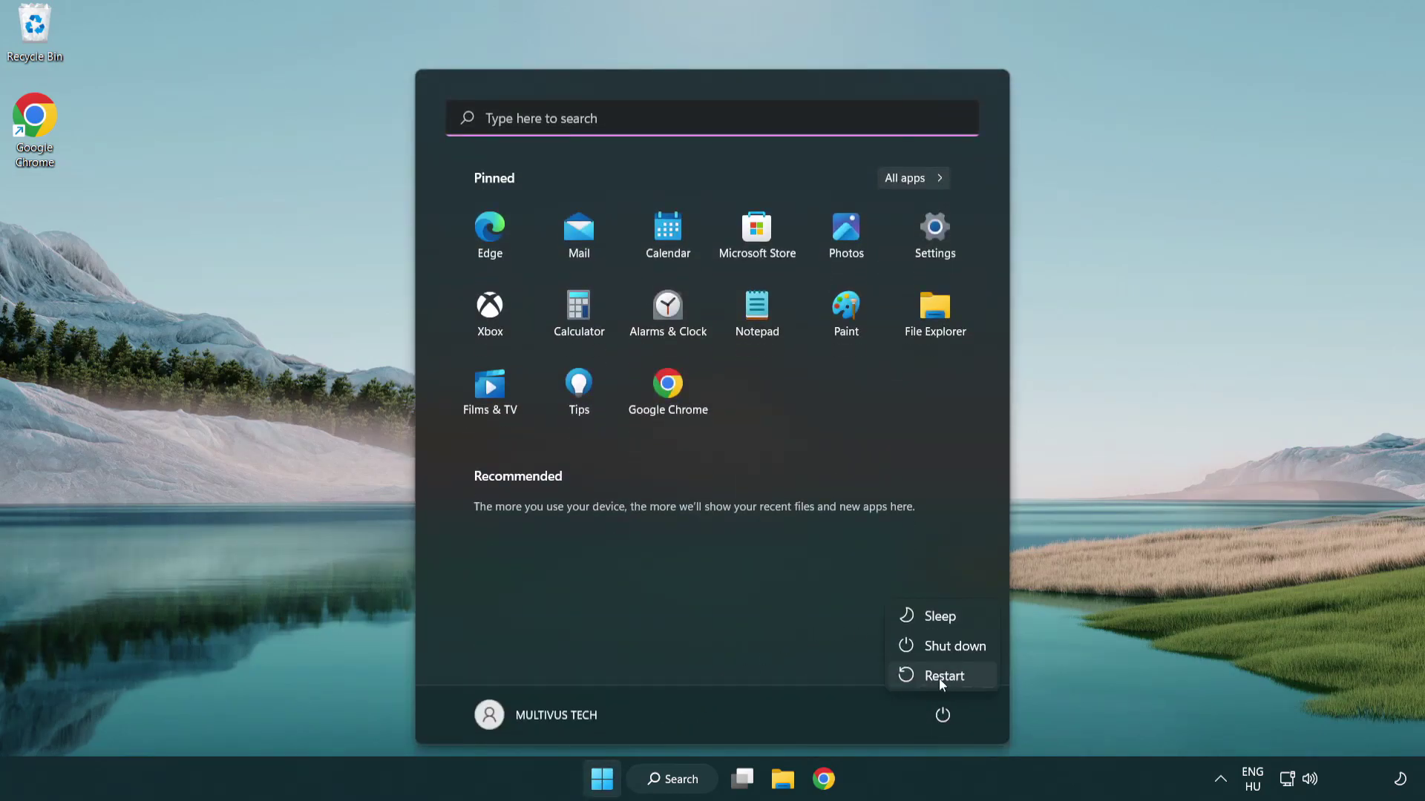